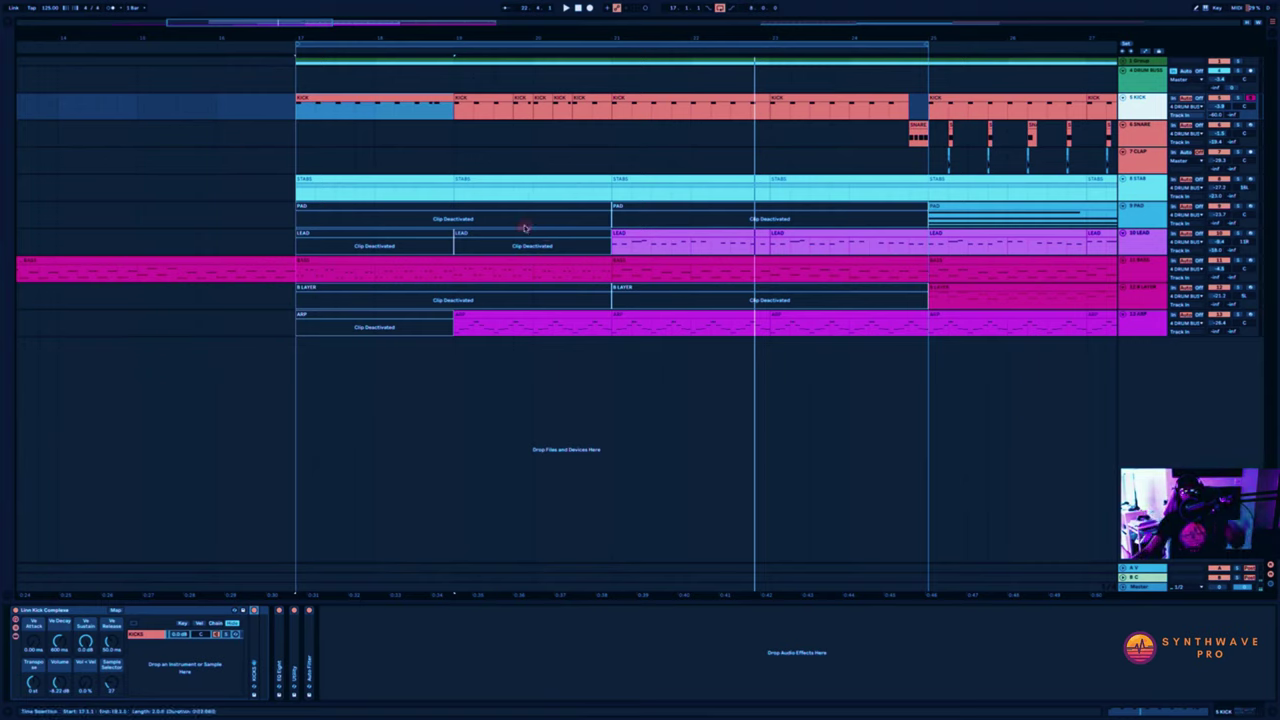
Sweep the Linn Kick Complexe Sample Selector macro from 27 through values like 92 and 48, settling near 32.
click(403, 103)
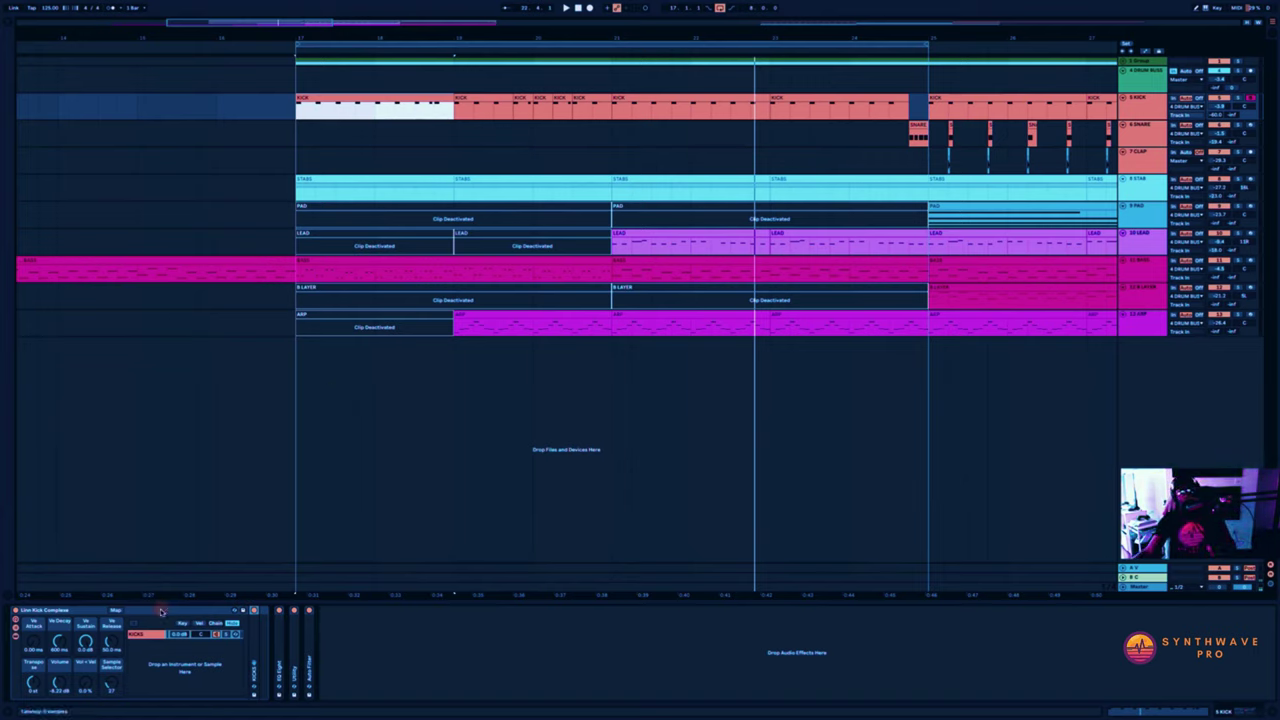
click(296, 115)
click(96, 665)
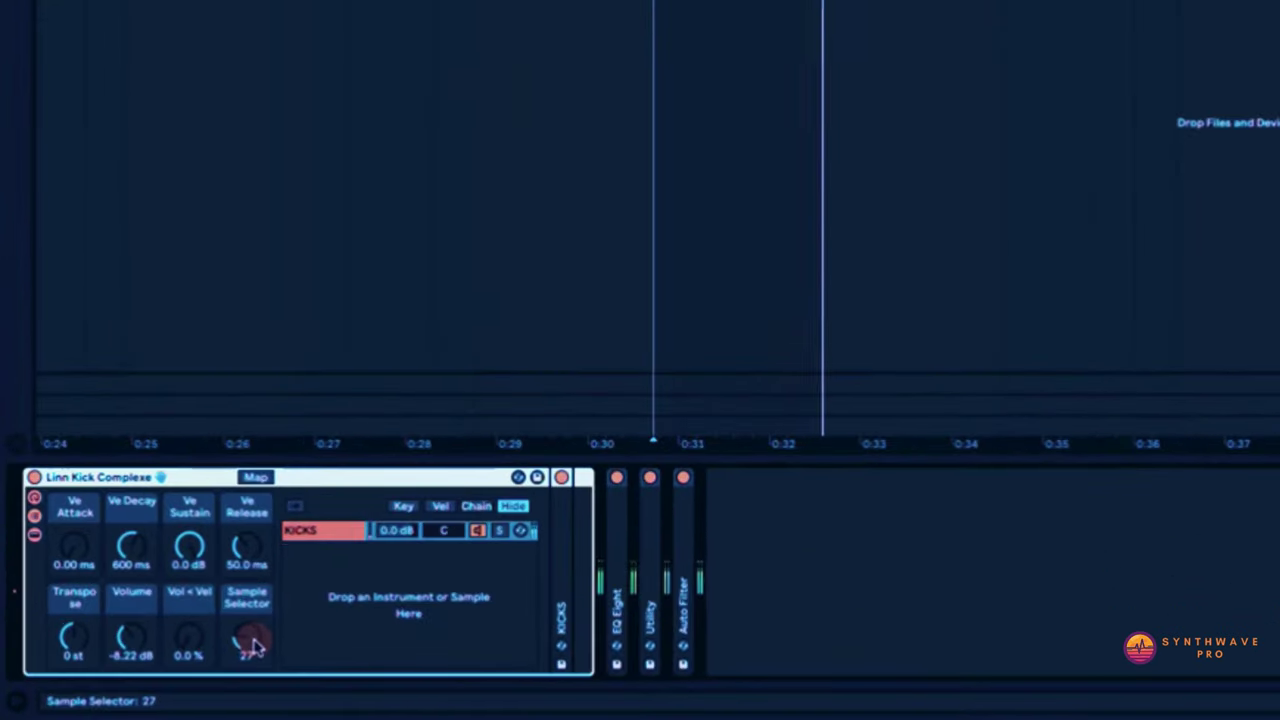
scroll(253, 645, up, 7)
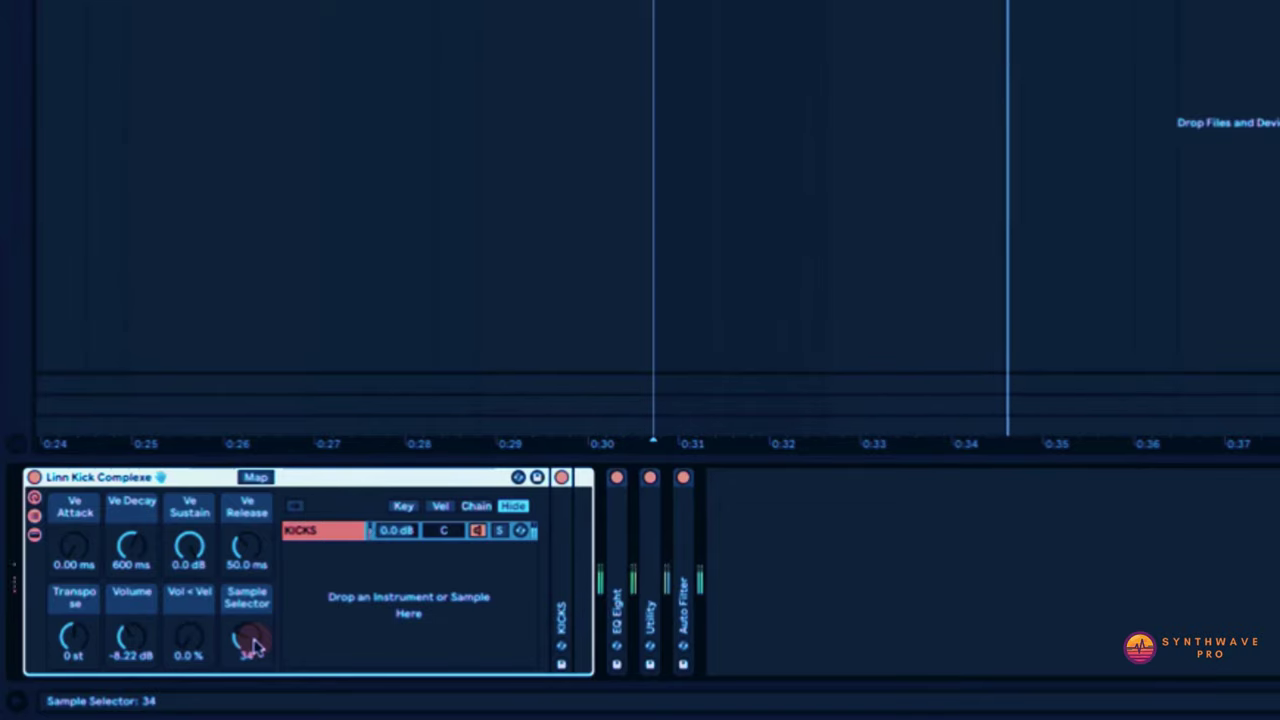
scroll(253, 645, up, 4)
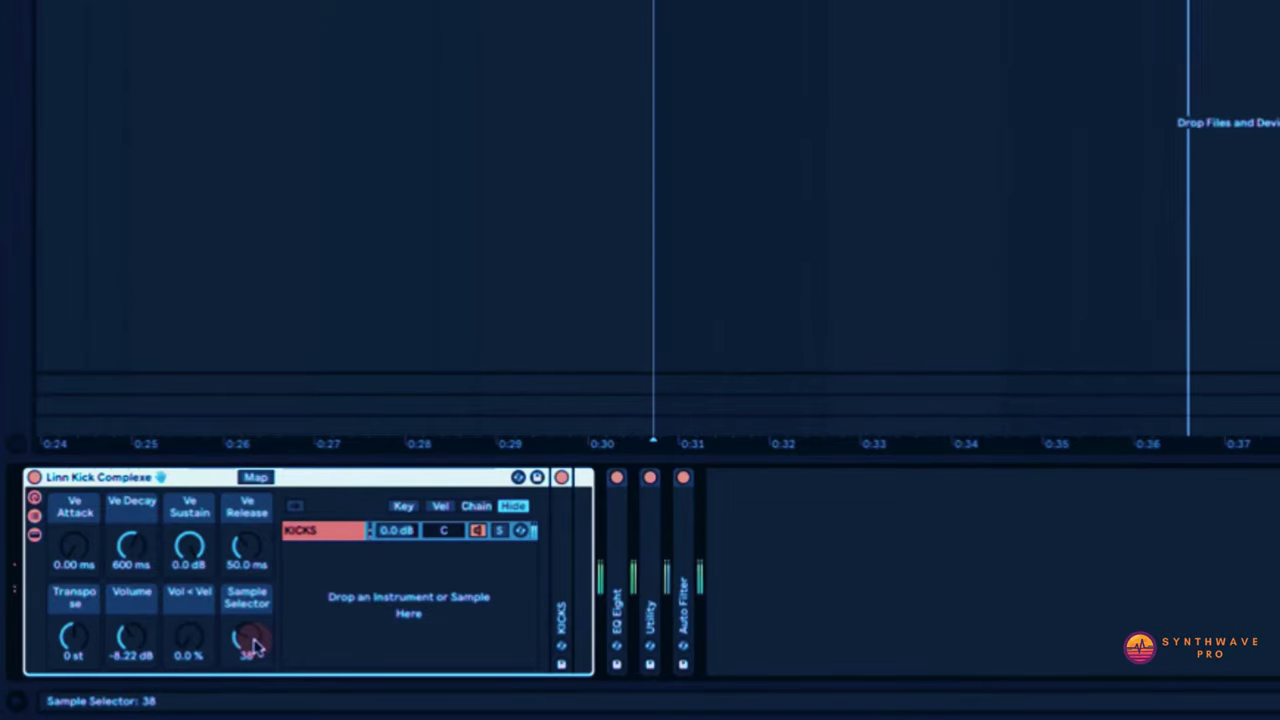
scroll(253, 645, up, 3)
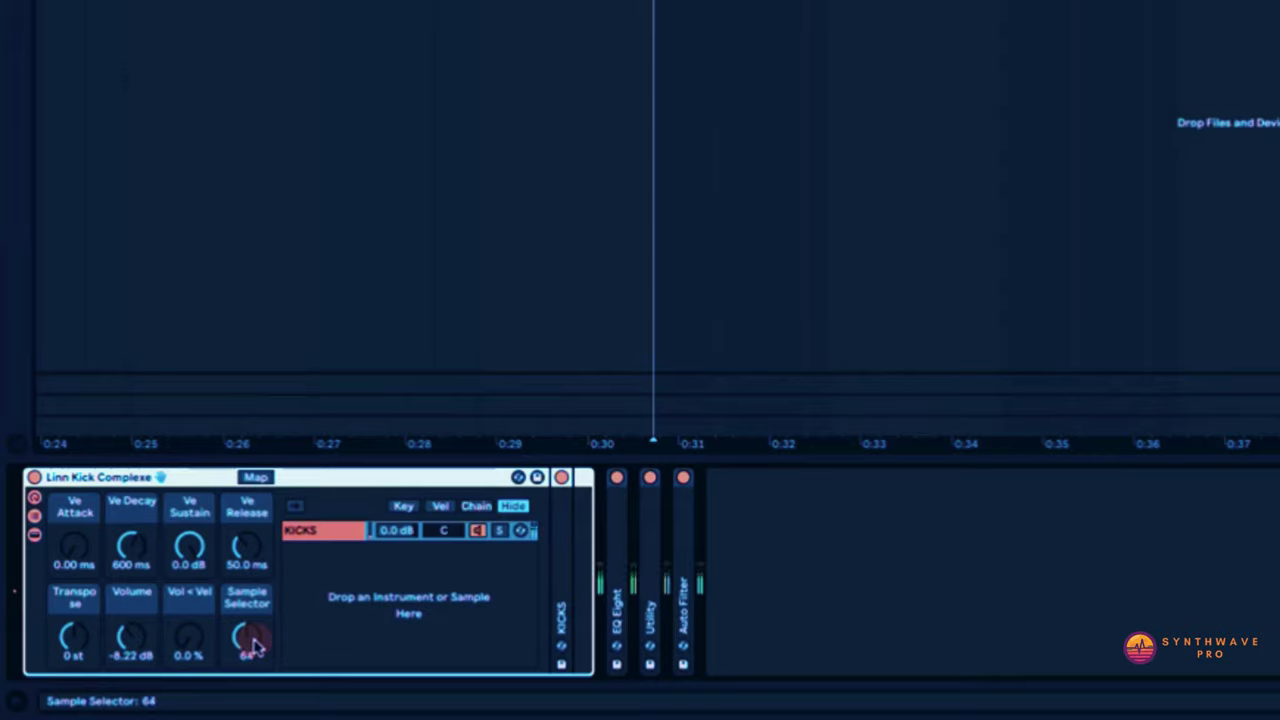
scroll(253, 645, up, 3)
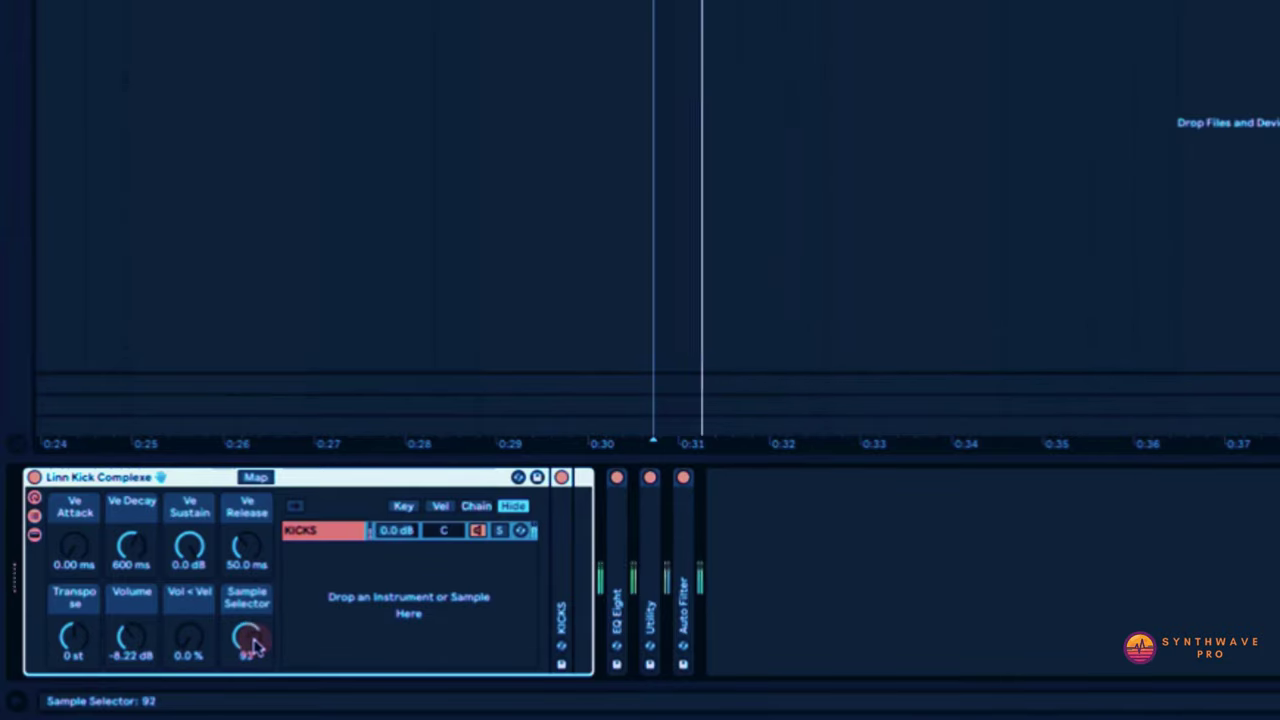
scroll(253, 645, down, 10)
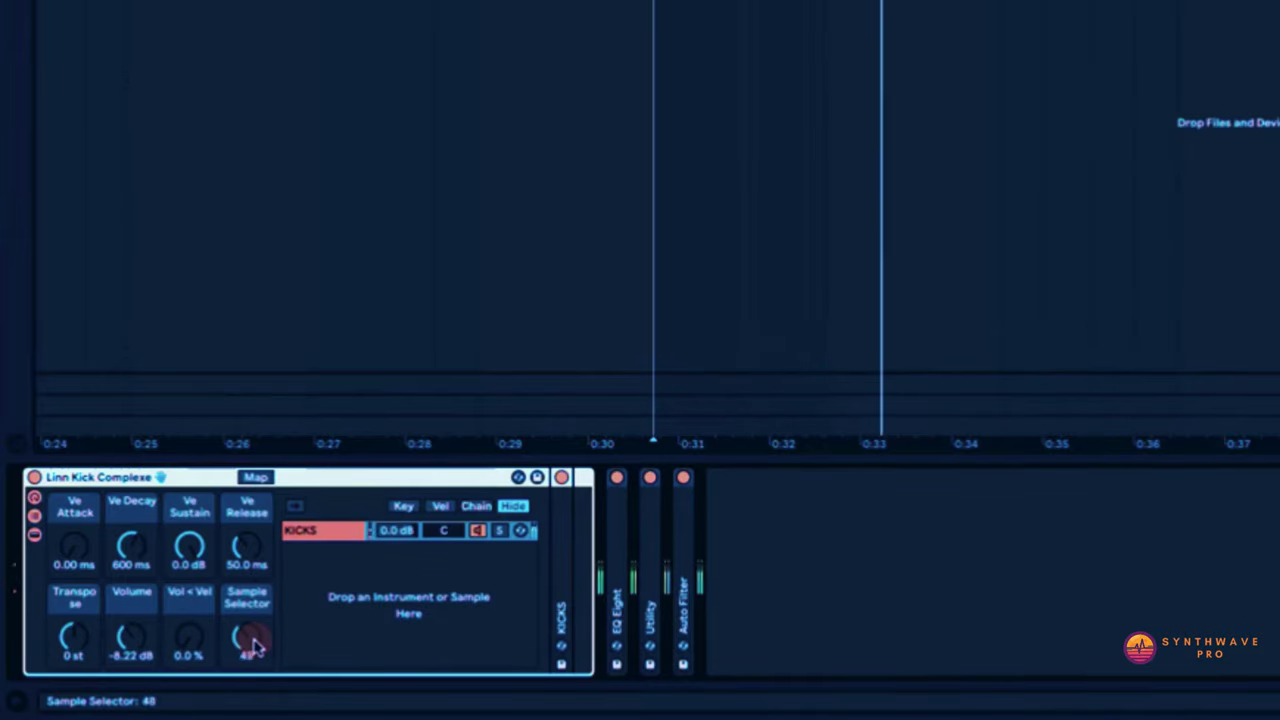
scroll(253, 645, down, 8)
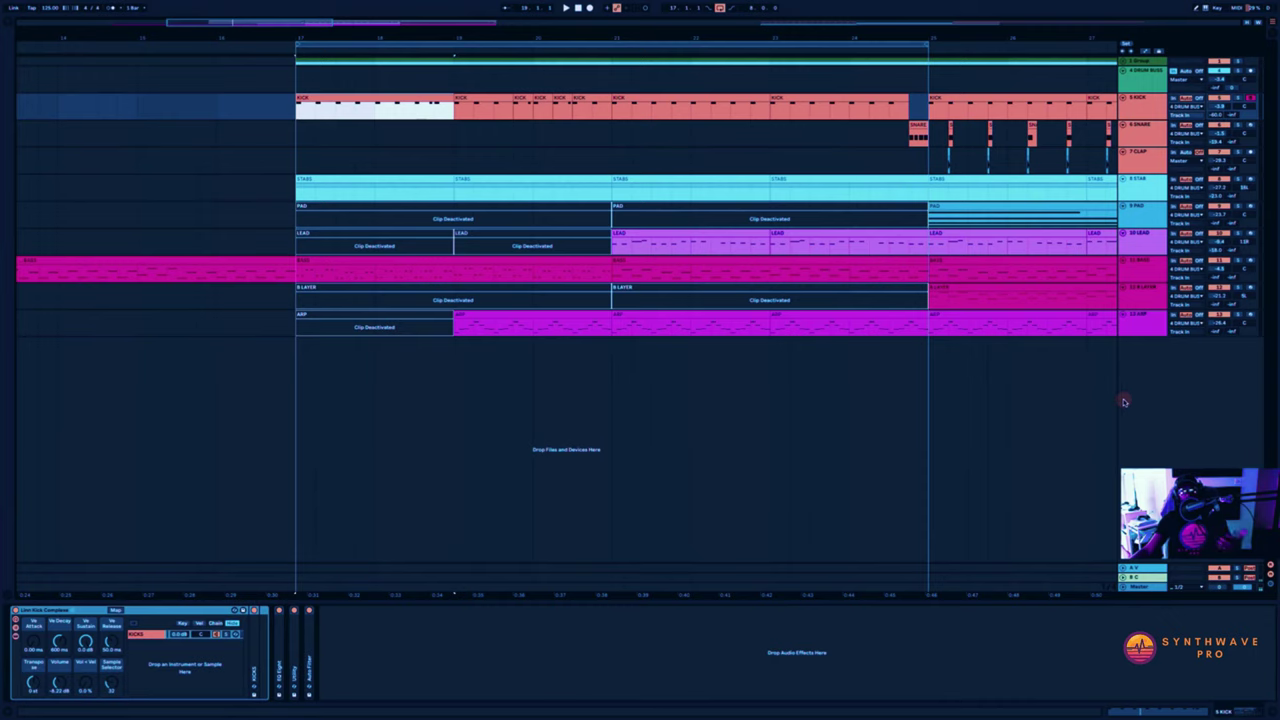
Insert a new MIDI track below ARP and drop a Sampler onto it from the browser.
click(1147, 366)
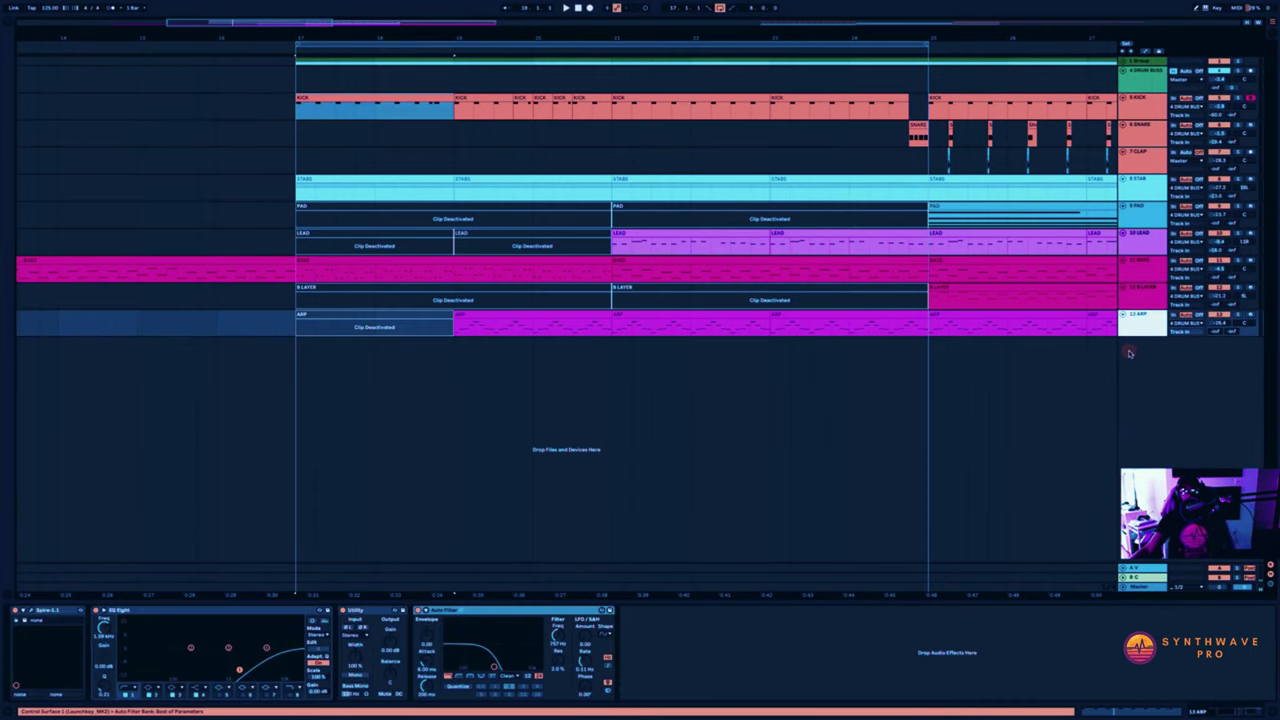
key(ctrl+shift+t)
click(8, 27)
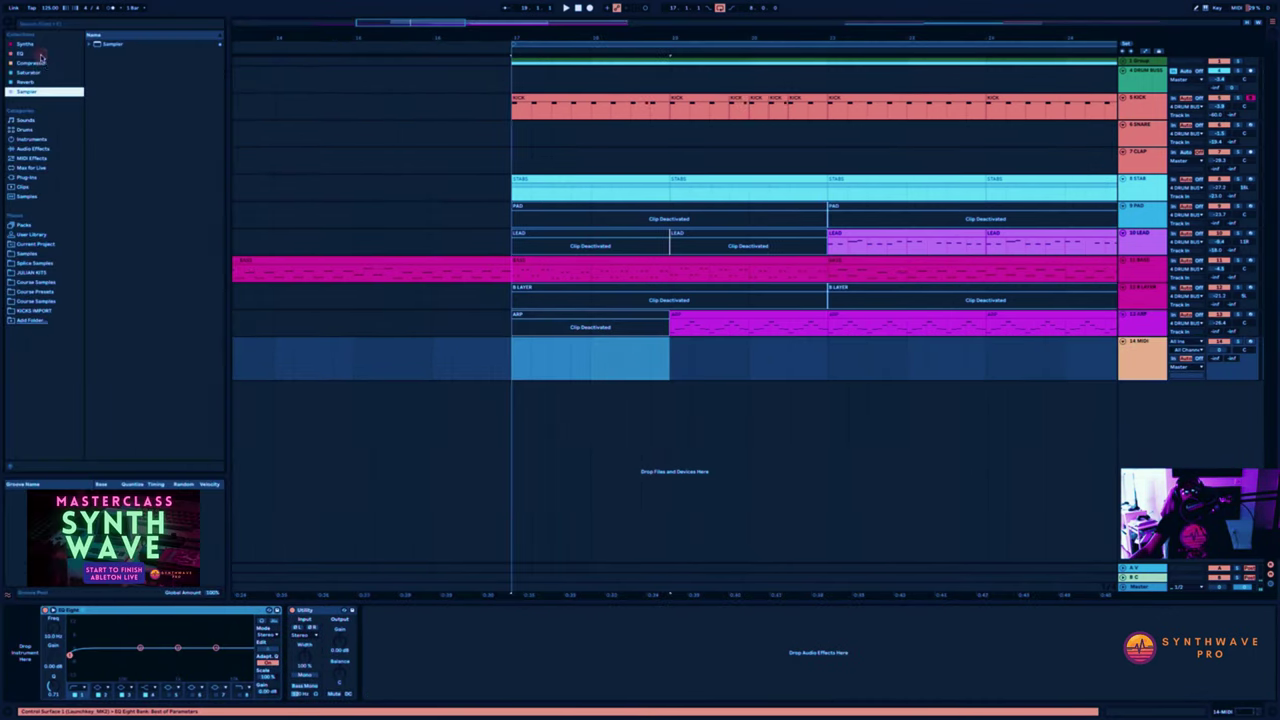
drag(97, 52, 42, 627)
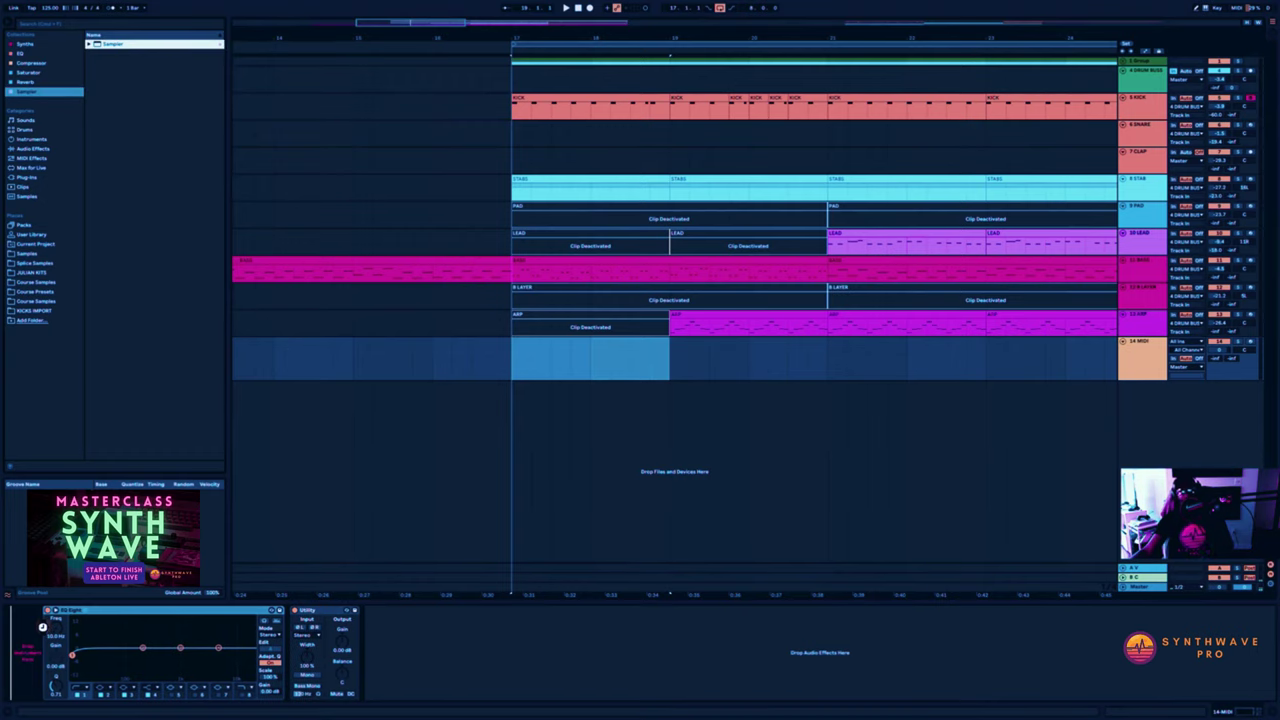
drag(52, 328, 42, 627)
click(8, 27)
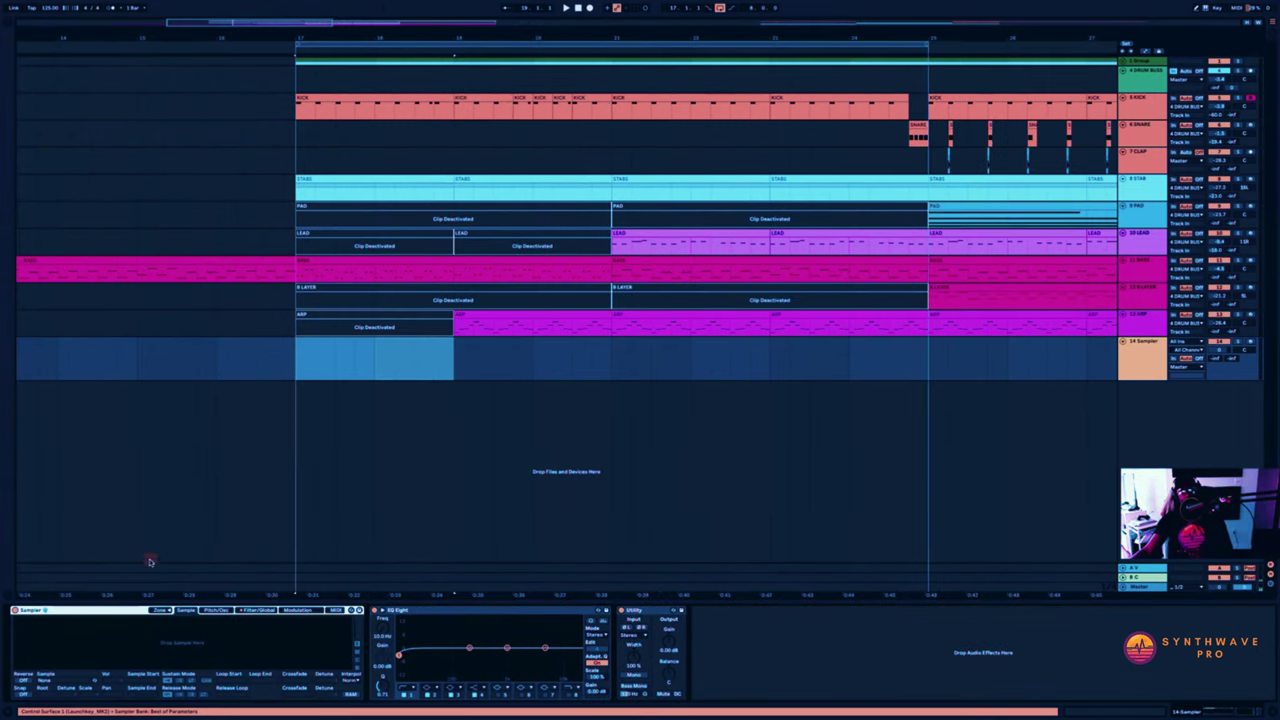
Group the Sampler into an Instrument Rack and enlarge its Zone editor.
key(ctrl+g)
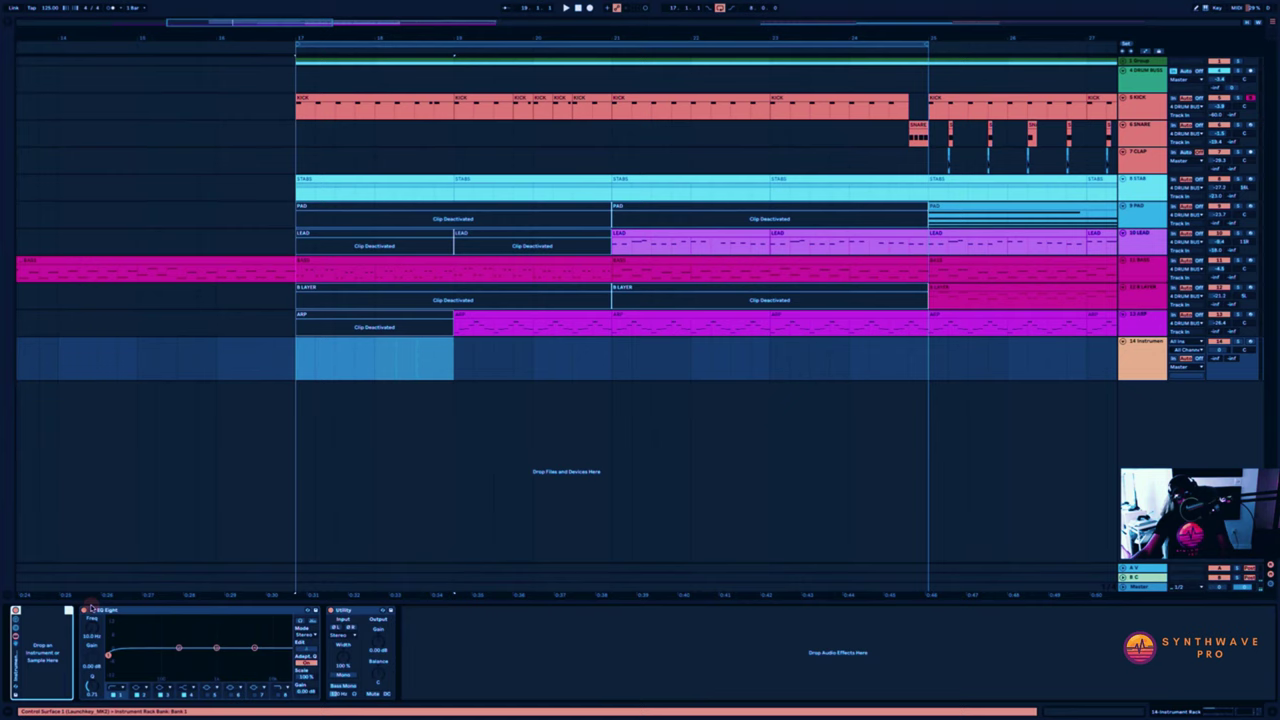
click(178, 610)
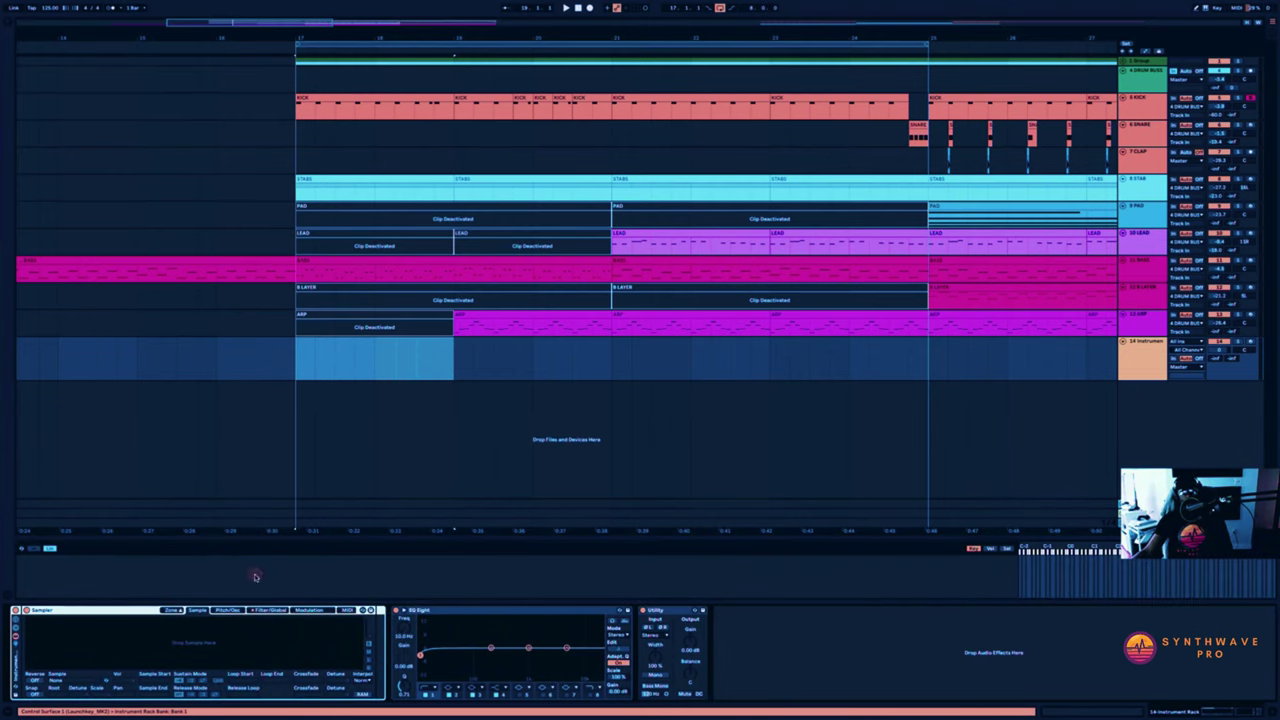
drag(281, 534, 314, 360)
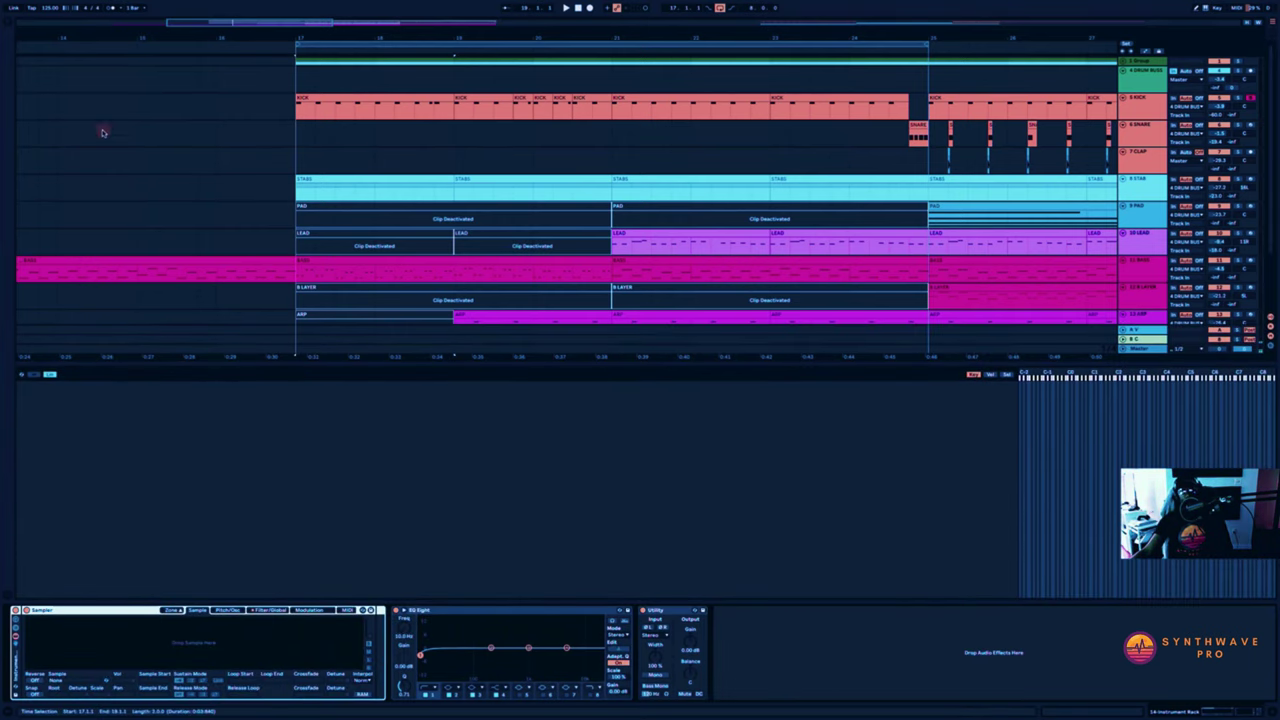
Drag KICK 1 through KICK 10.wav from the KICKS IMPORT folder into the Sampler's zone editor.
click(5, 21)
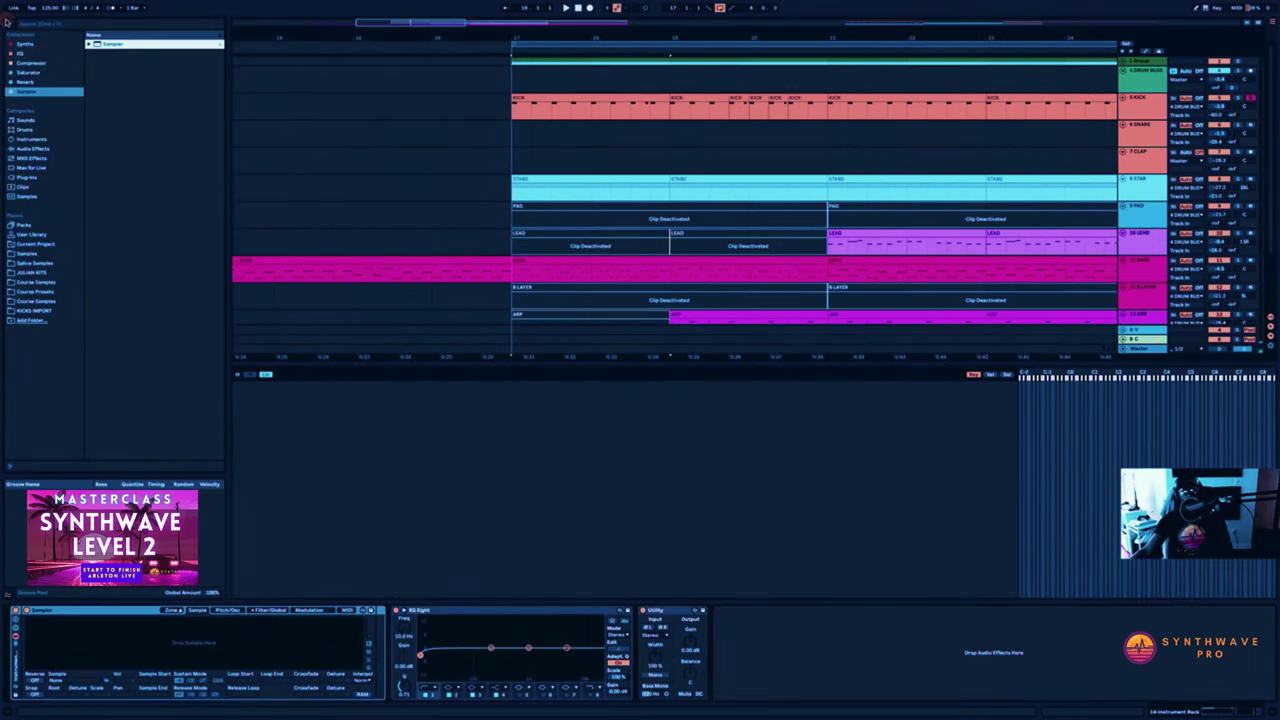
click(38, 311)
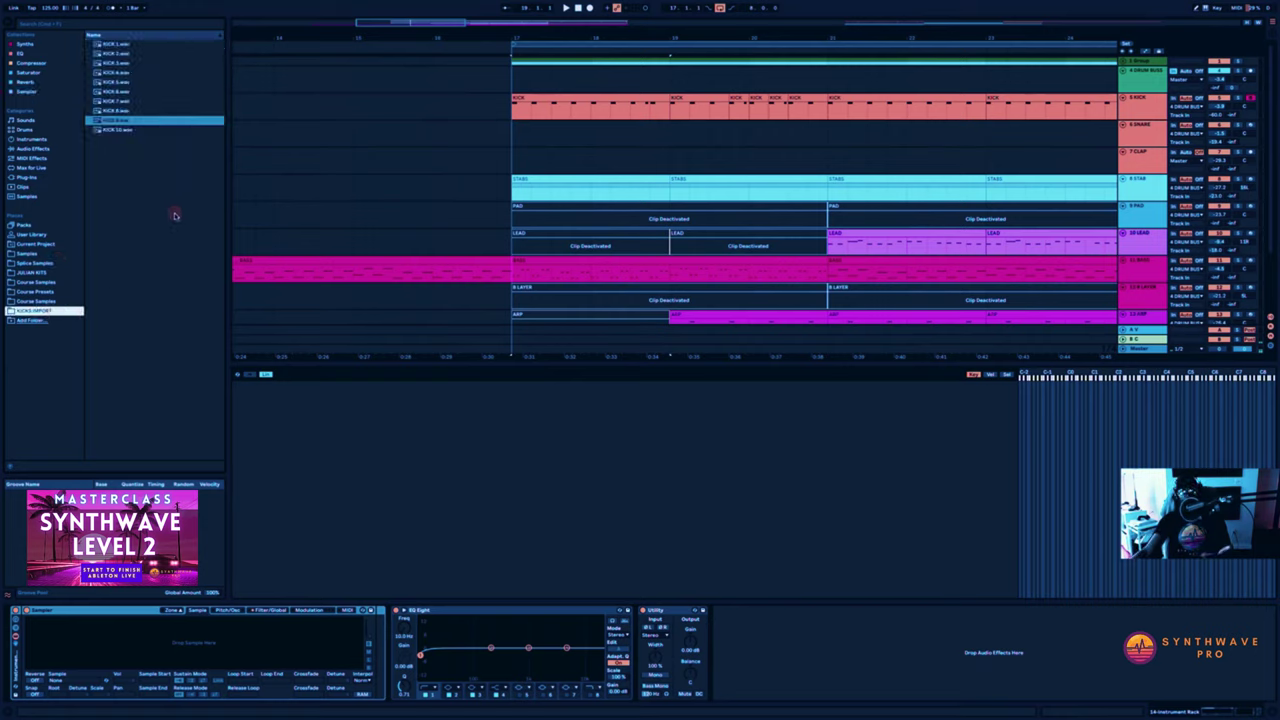
drag(128, 145, 378, 427)
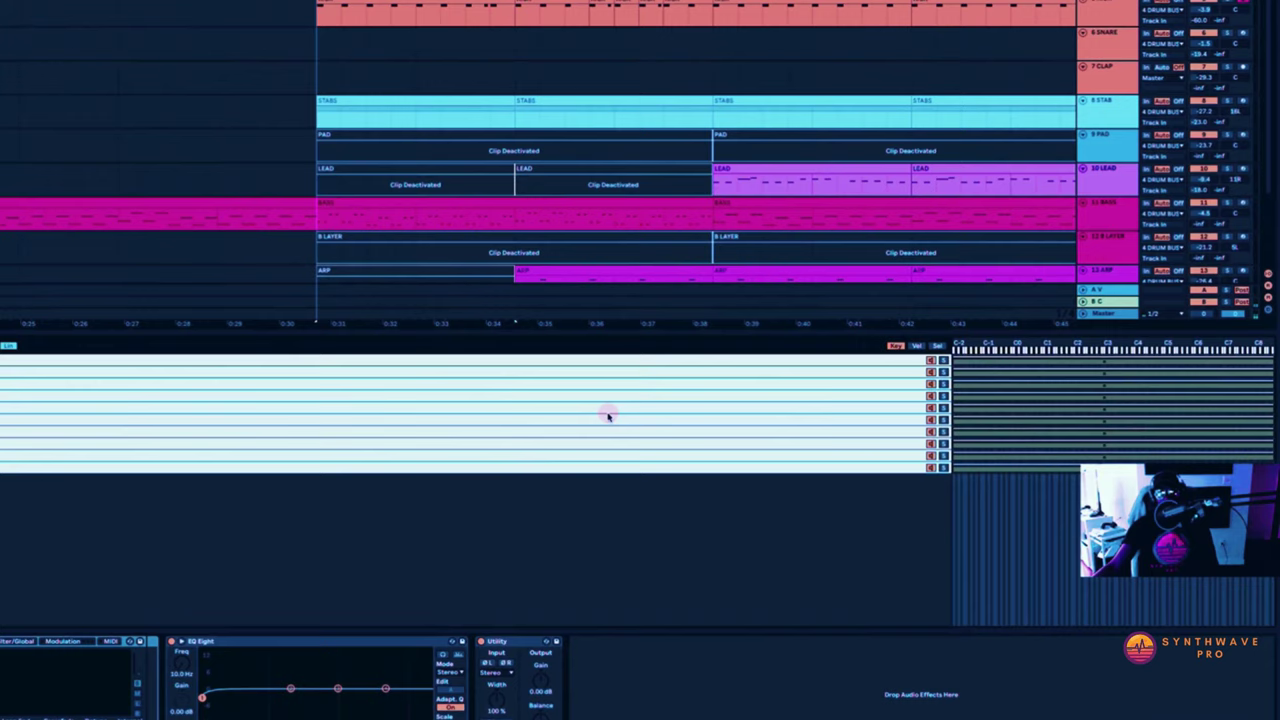
Distribute the ten kick zones' selector ranges equally across 0–127 in the Sel view.
click(938, 346)
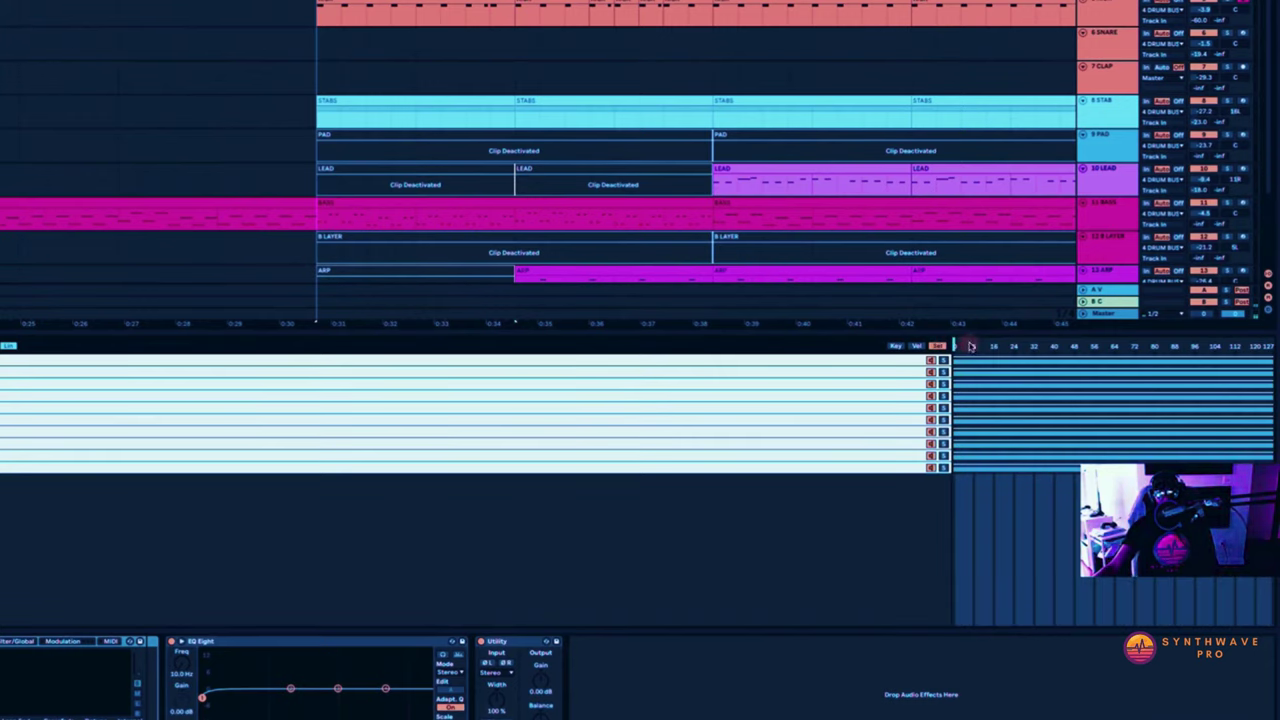
right_click(970, 346)
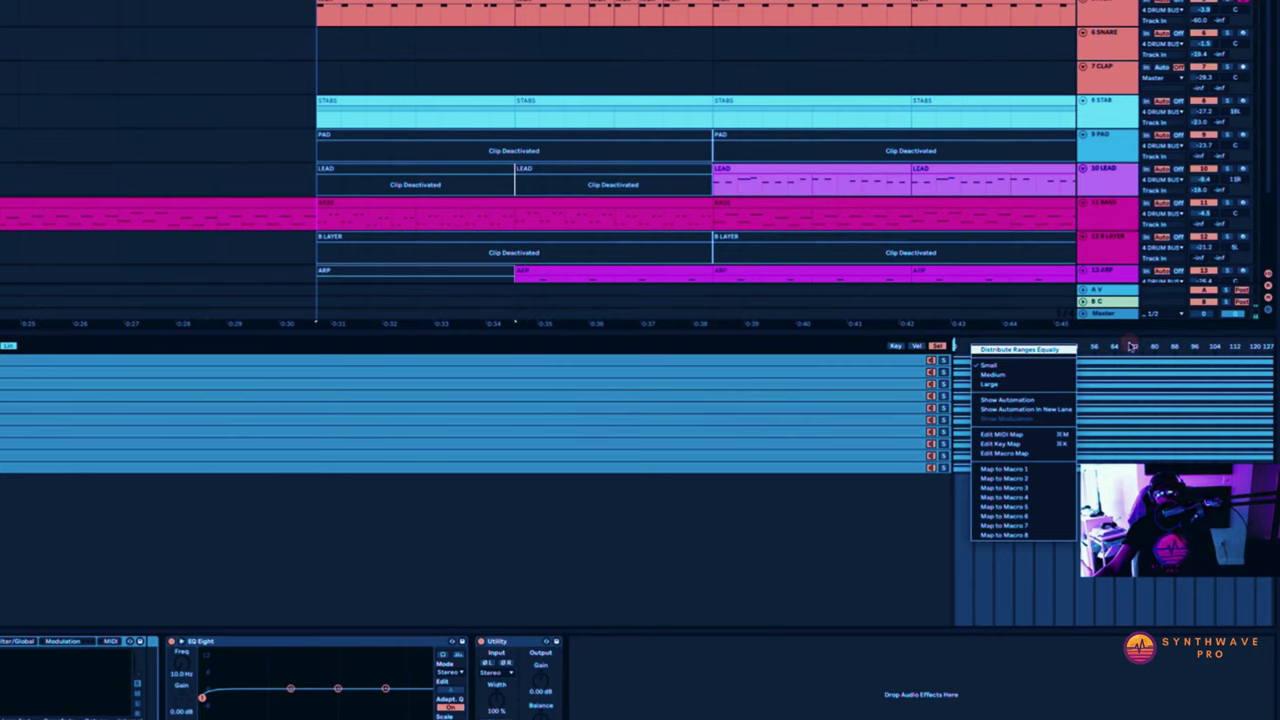
click(1032, 350)
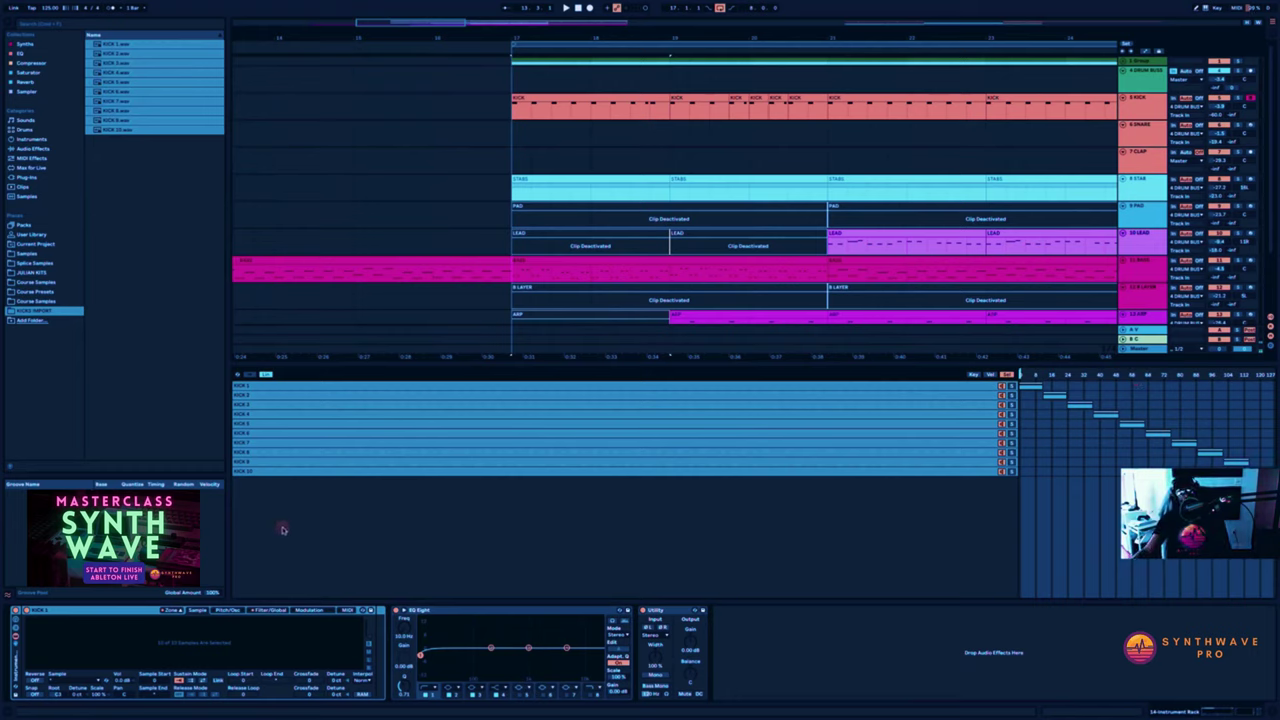
Group into an Instrument Rack and map the zone selector range to Macro 1, Sample Selector.
key(ctrl+g)
click(14, 623)
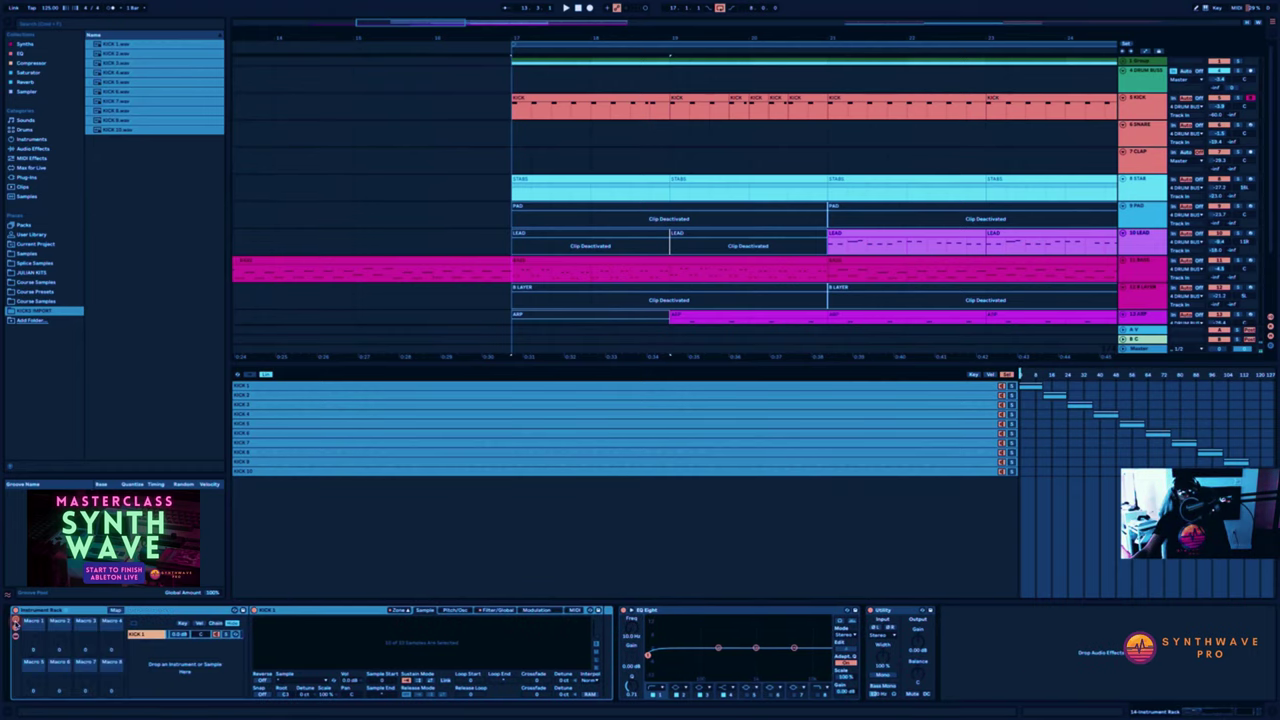
right_click(1021, 373)
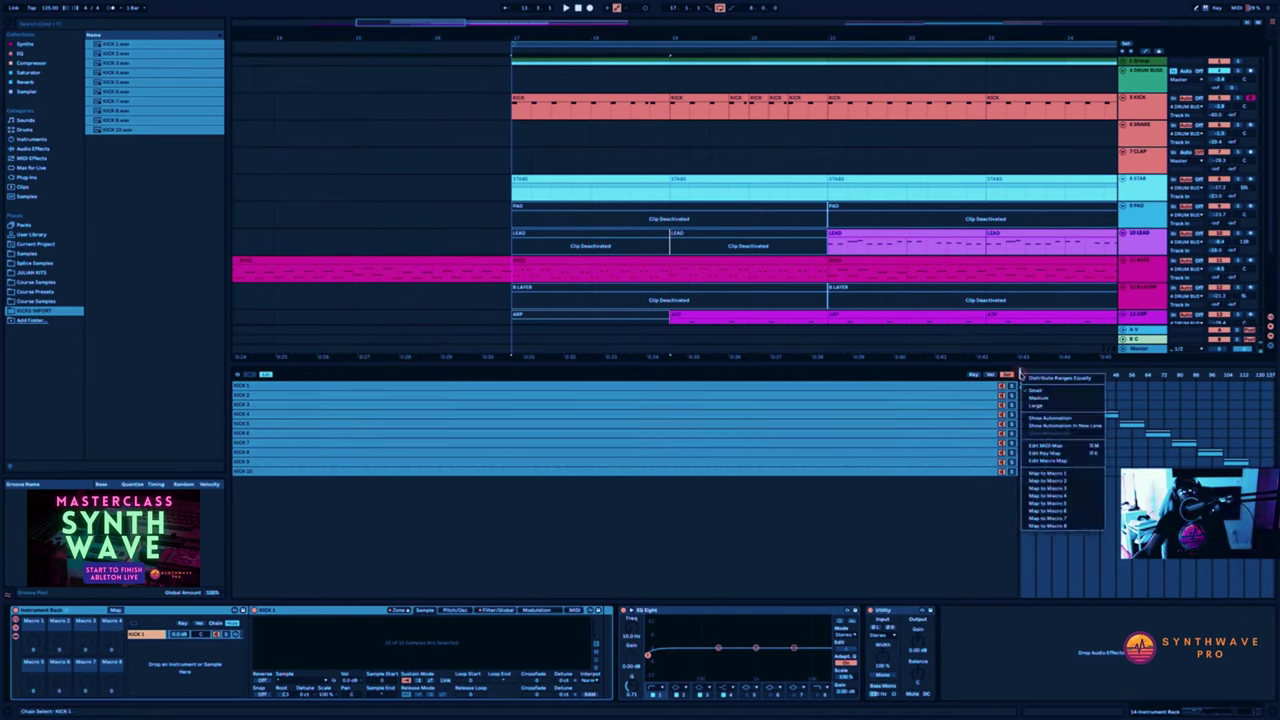
click(1040, 473)
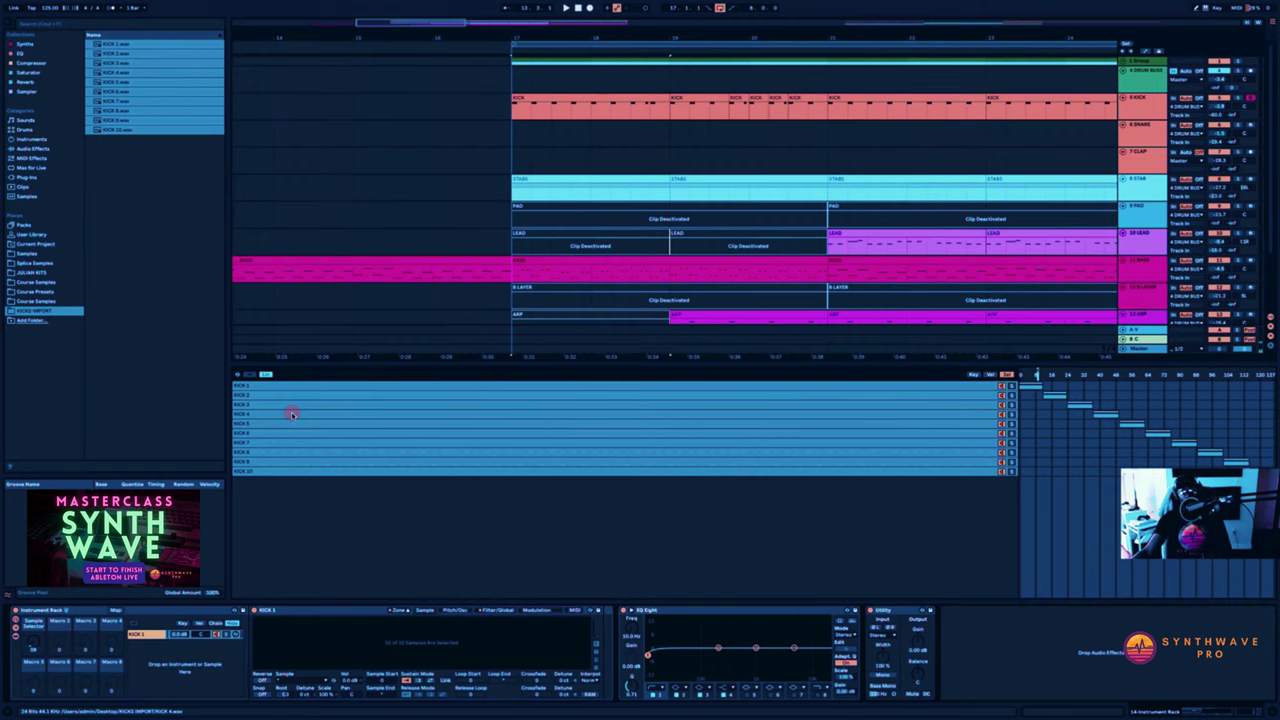
Alt-drag bars 17–19 of the KICK clip onto track 14 and hide the browser.
drag(291, 413, 346, 336)
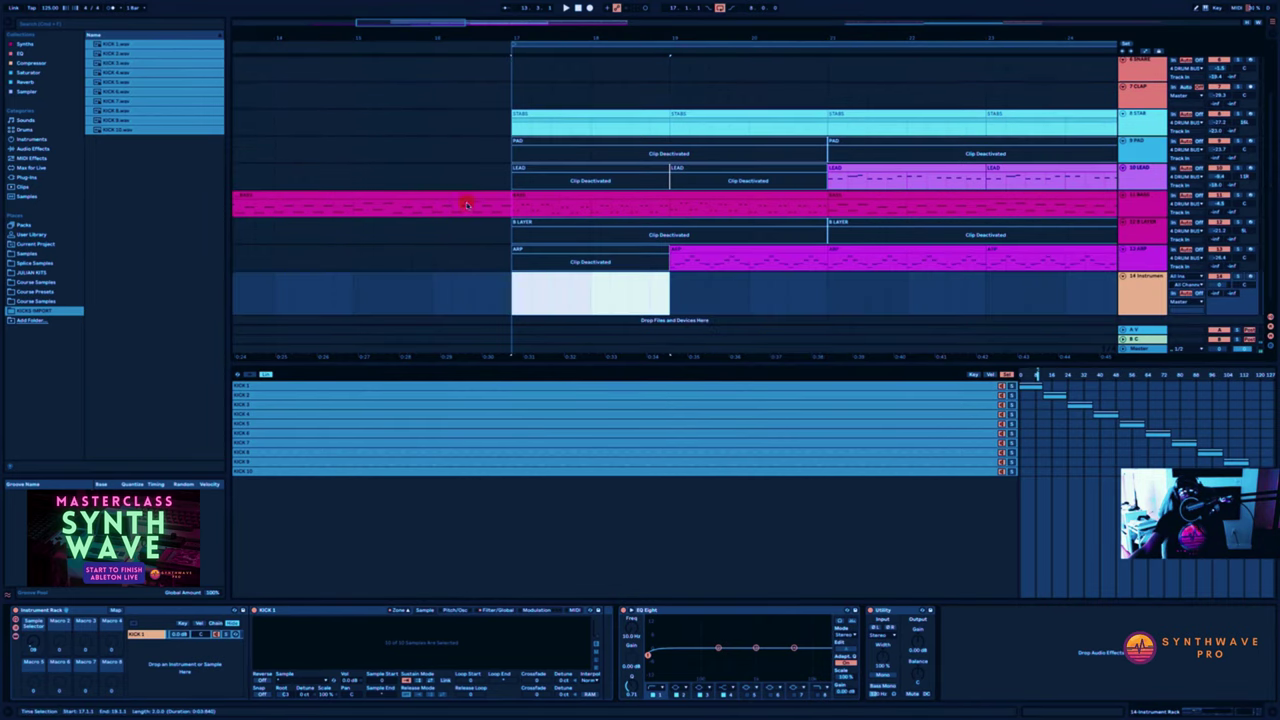
scroll(567, 203, up, 2)
drag(592, 86, 598, 328)
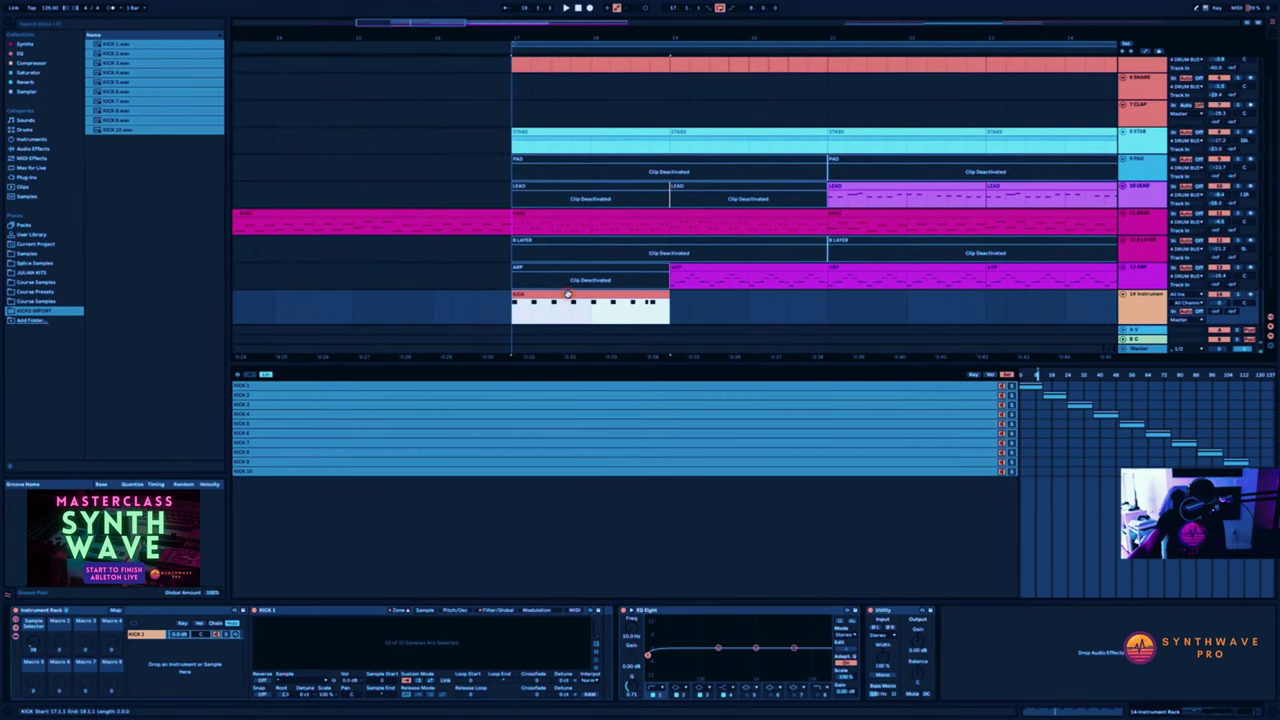
key(ctrl+alt+b)
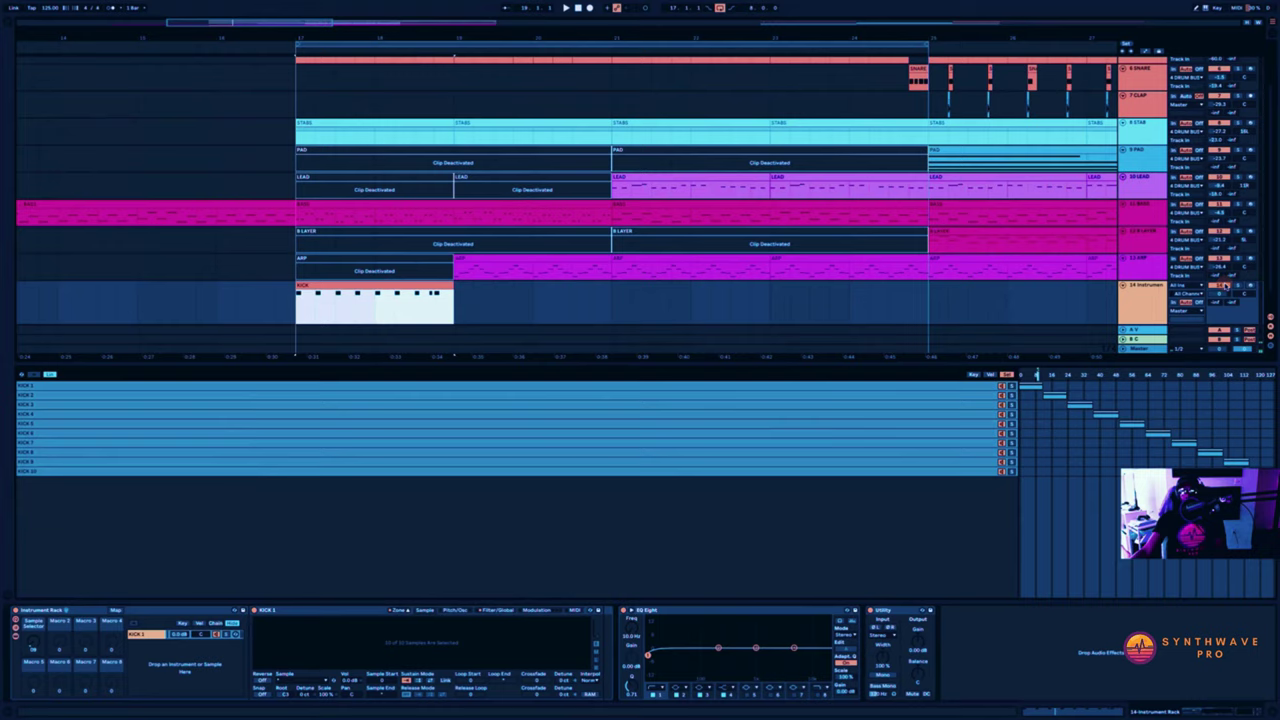
Select the copied KICK clip and turn the Sample Selector macro to switch kick samples.
click(794, 306)
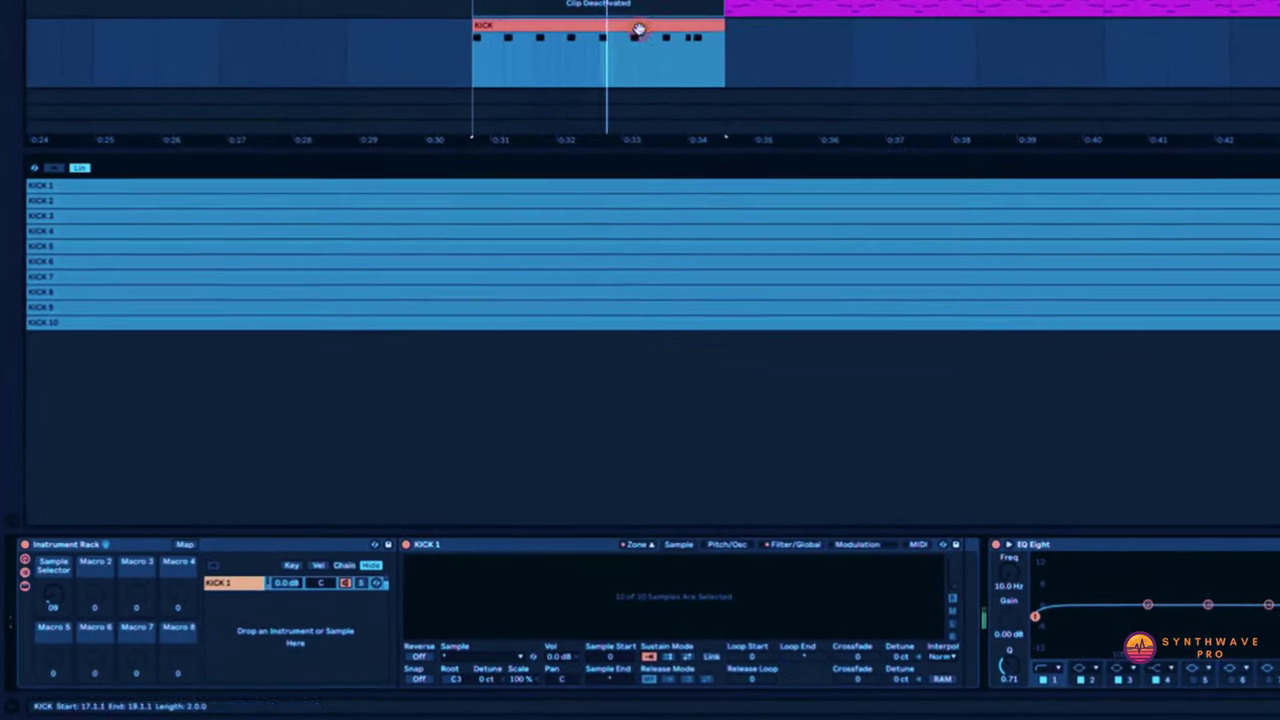
click(638, 28)
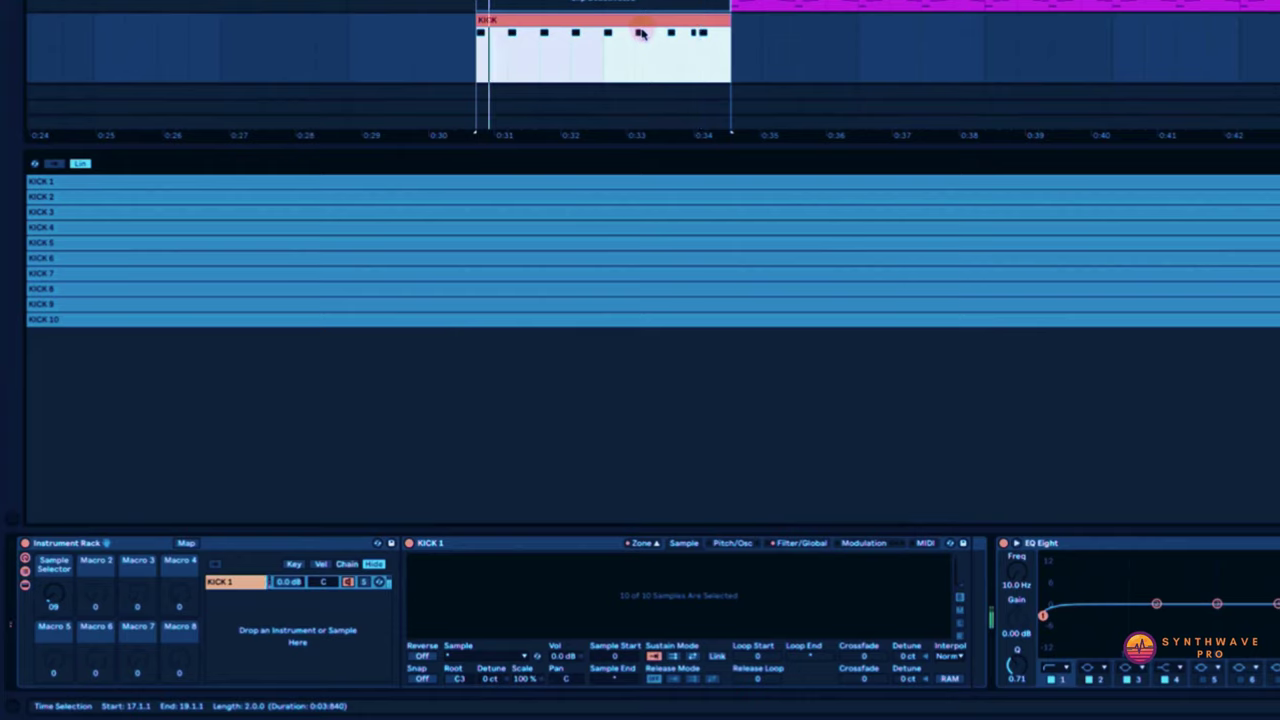
mouse_move(53, 592)
mouse_down()
mouse_move(53, 562)
mouse_move(46, 591)
mouse_up()
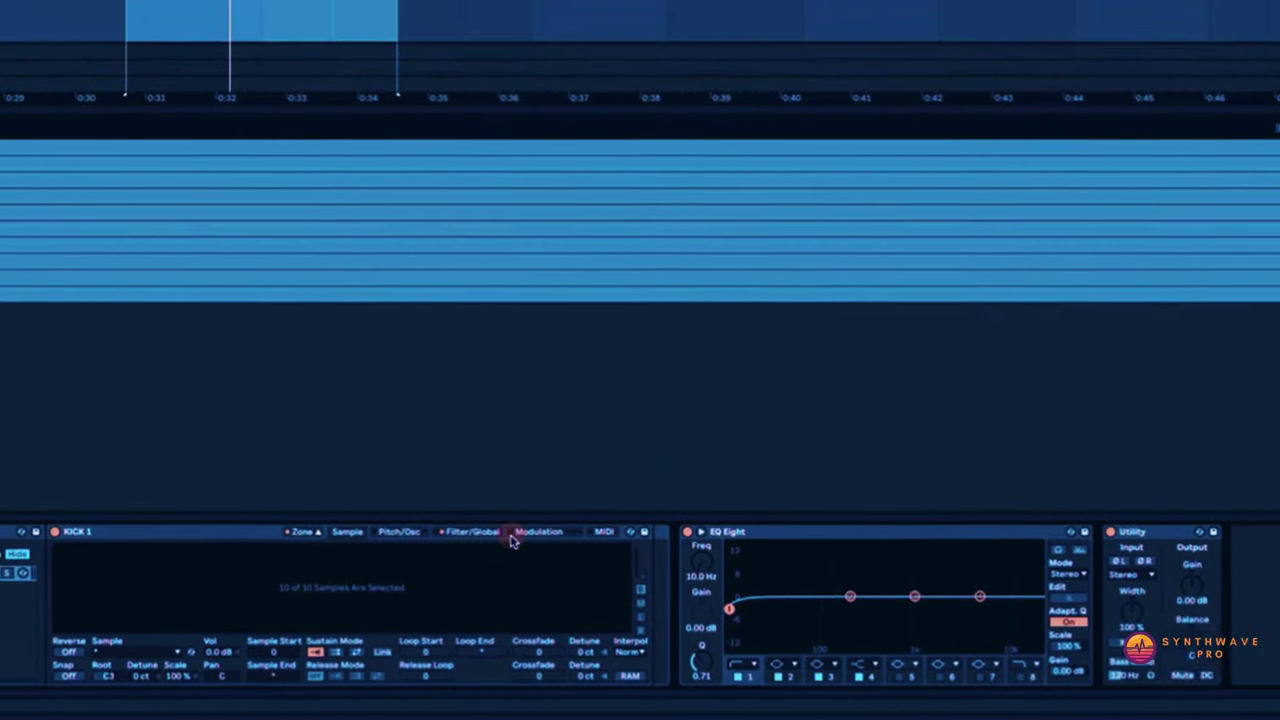
In Filter/Global, map the volume envelope Attack and Decay to rack macros.
click(506, 535)
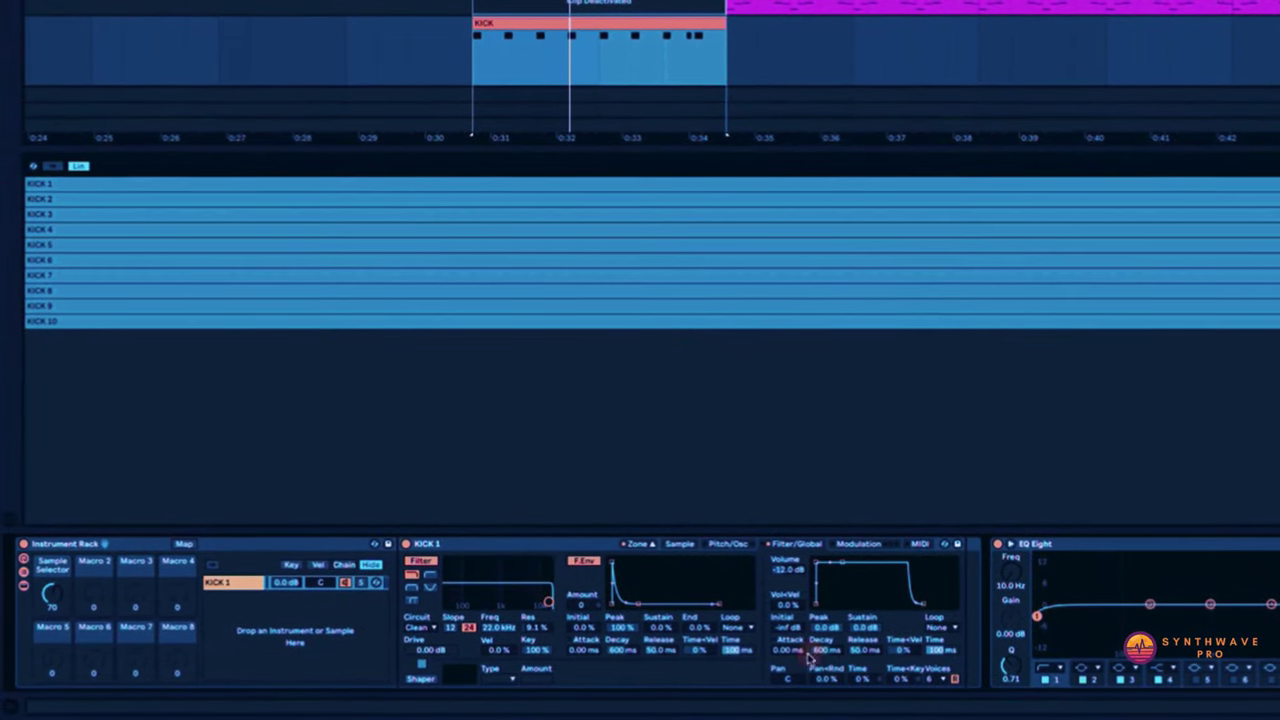
click(788, 651)
right_click(790, 652)
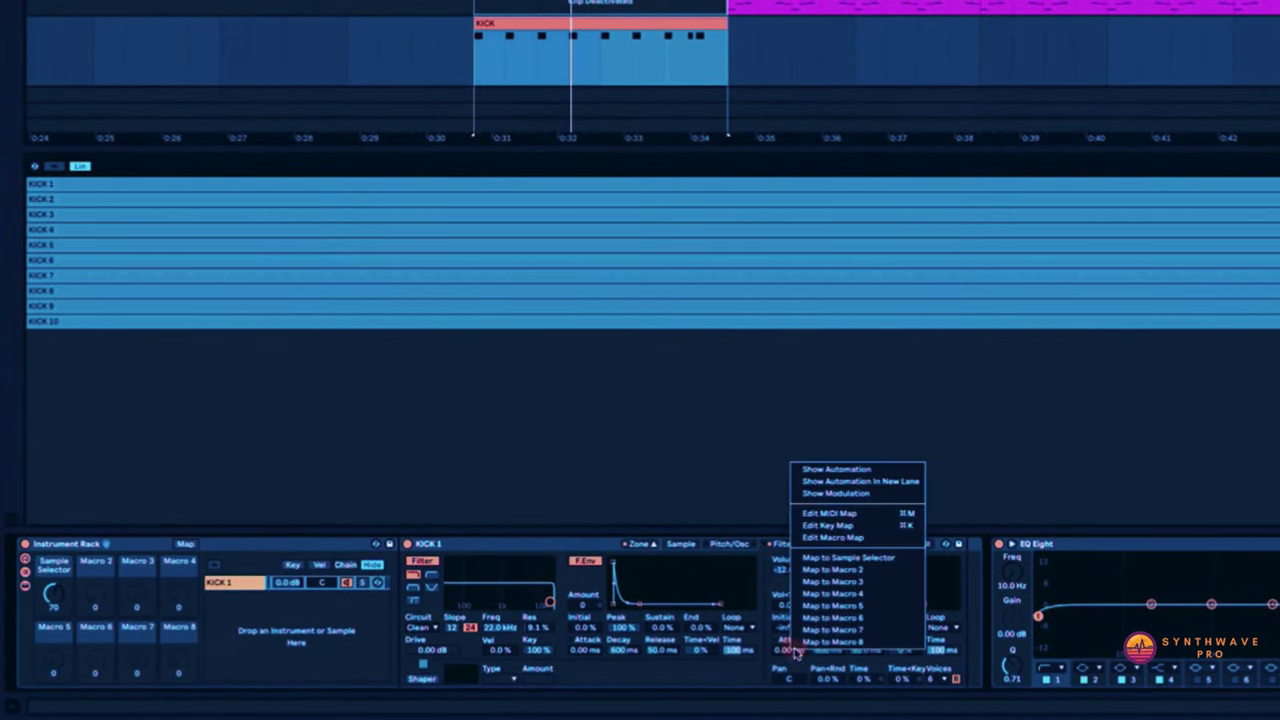
click(850, 572)
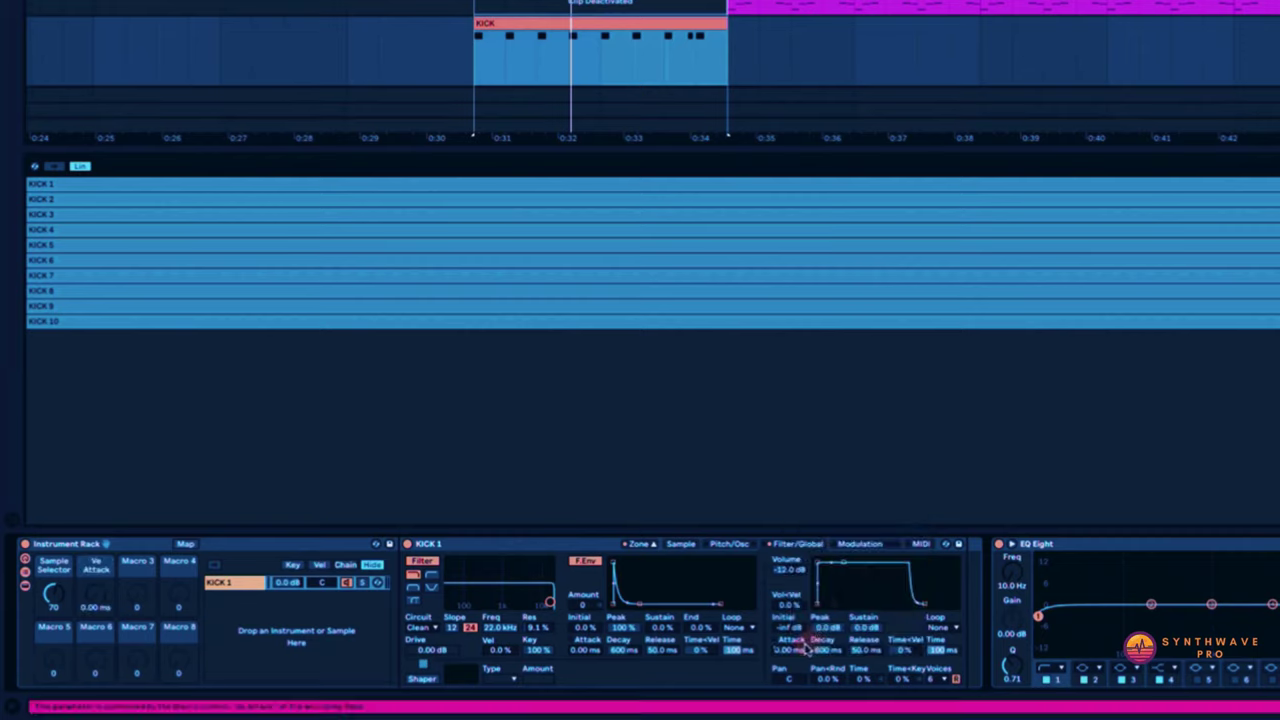
right_click(826, 651)
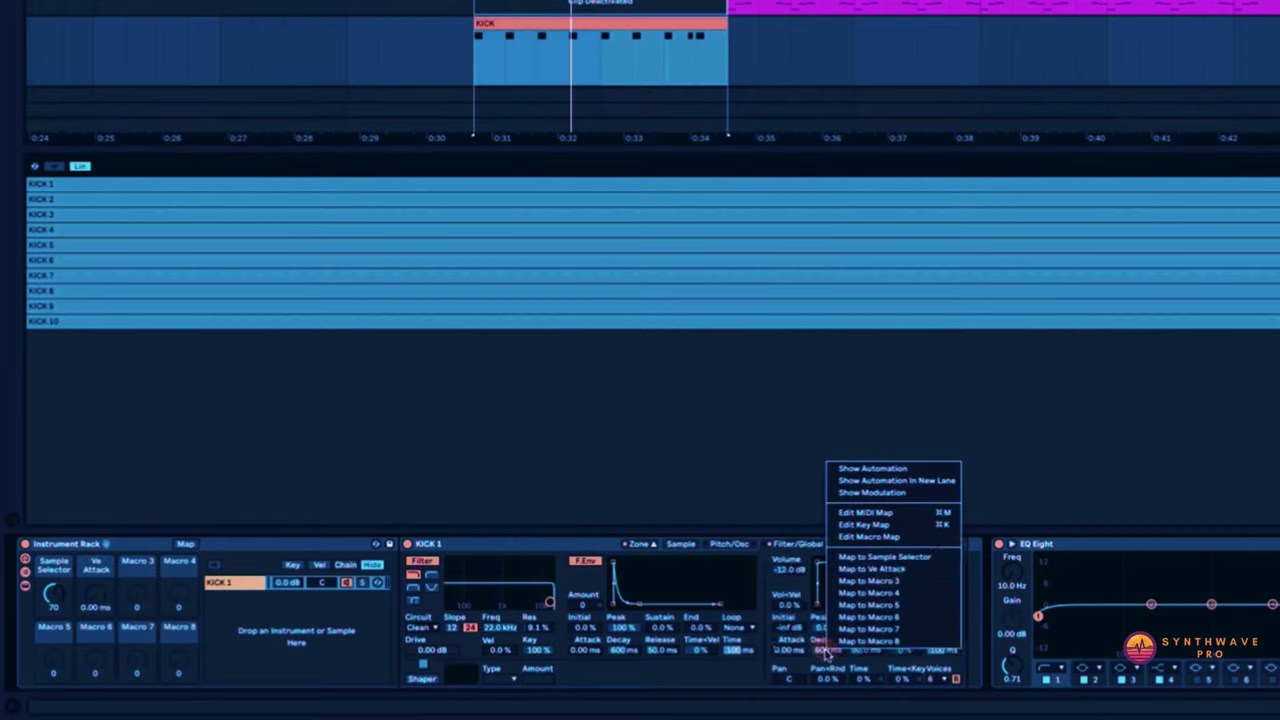
click(866, 581)
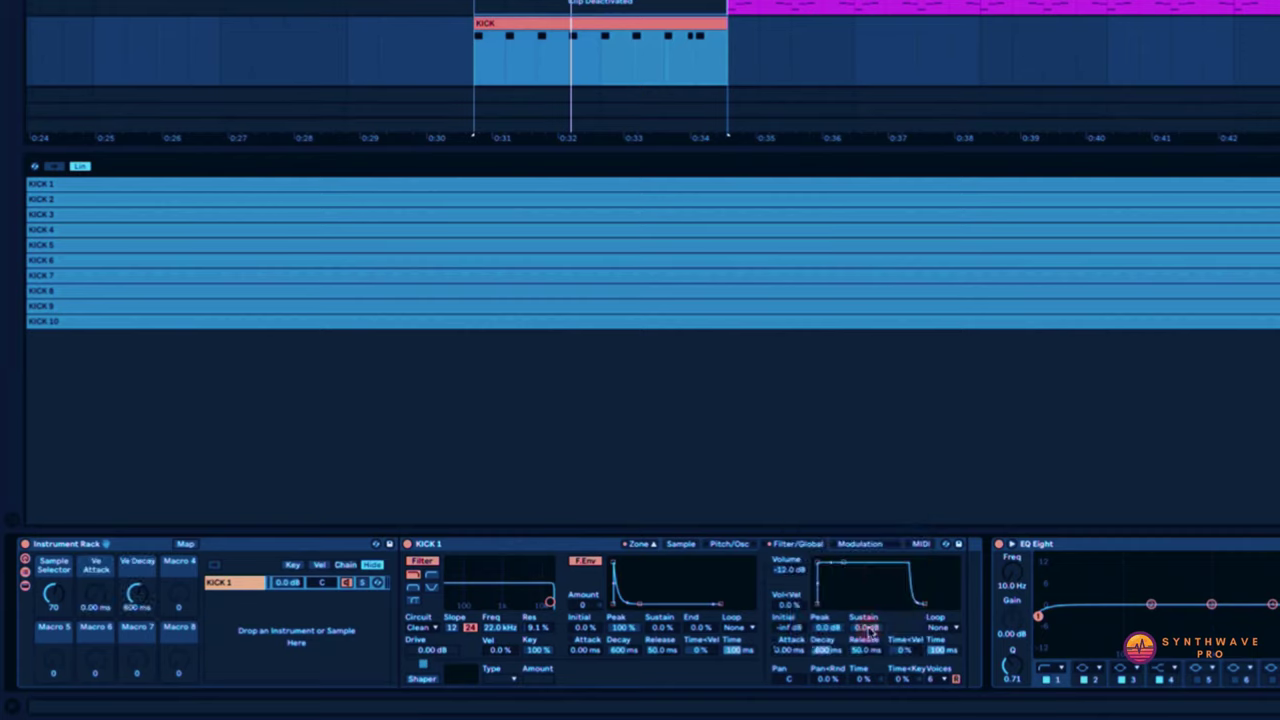
Map envelope Sustain and Release to rack macros too, then lengthen the attack slightly.
right_click(868, 627)
click(932, 576)
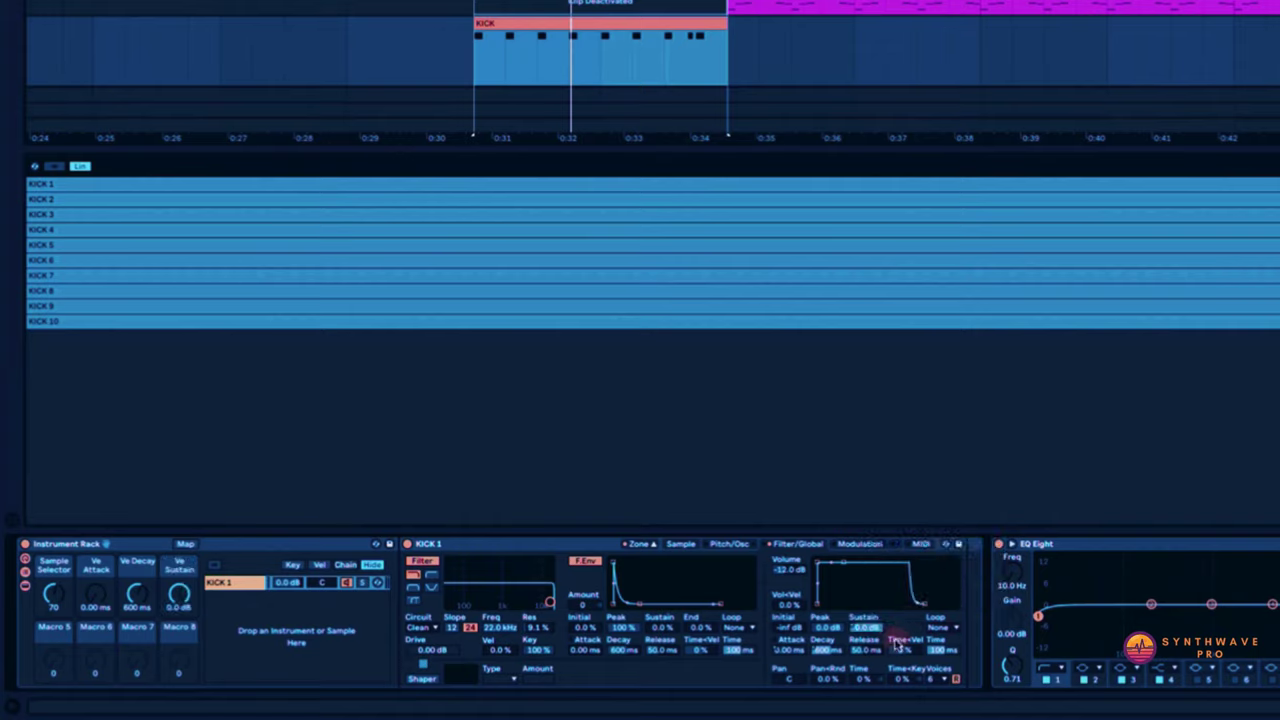
right_click(876, 651)
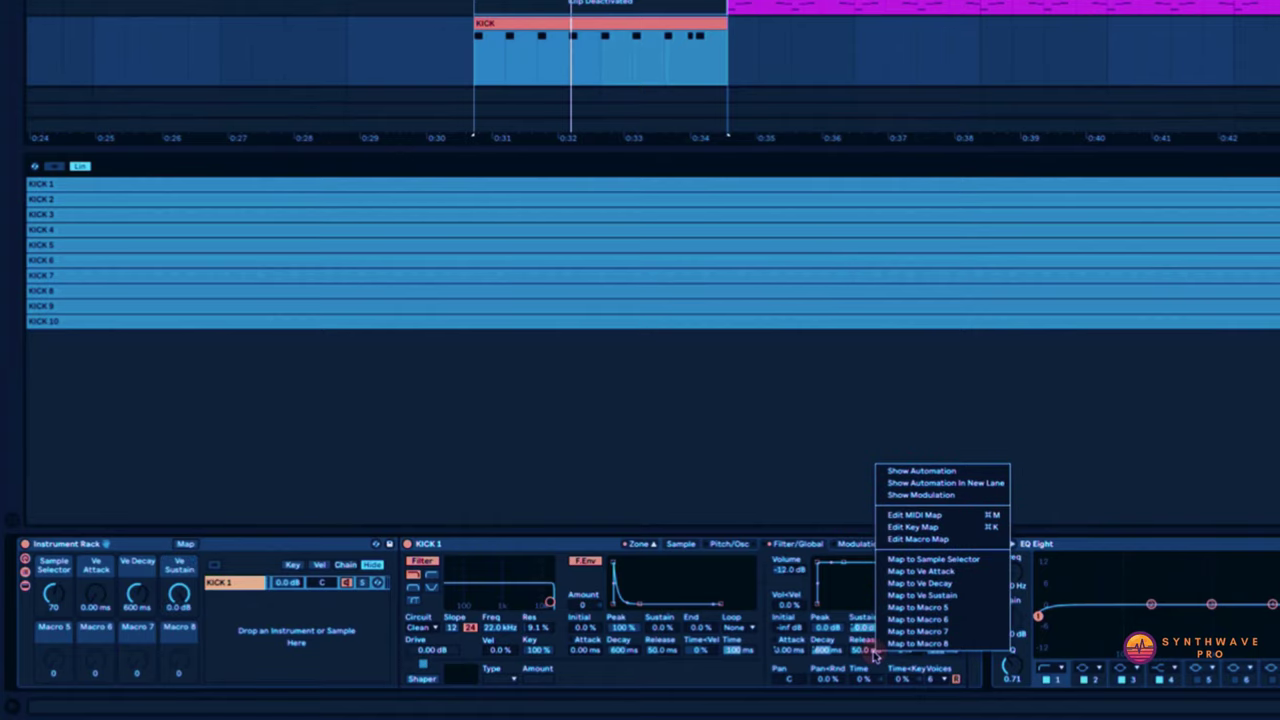
click(936, 612)
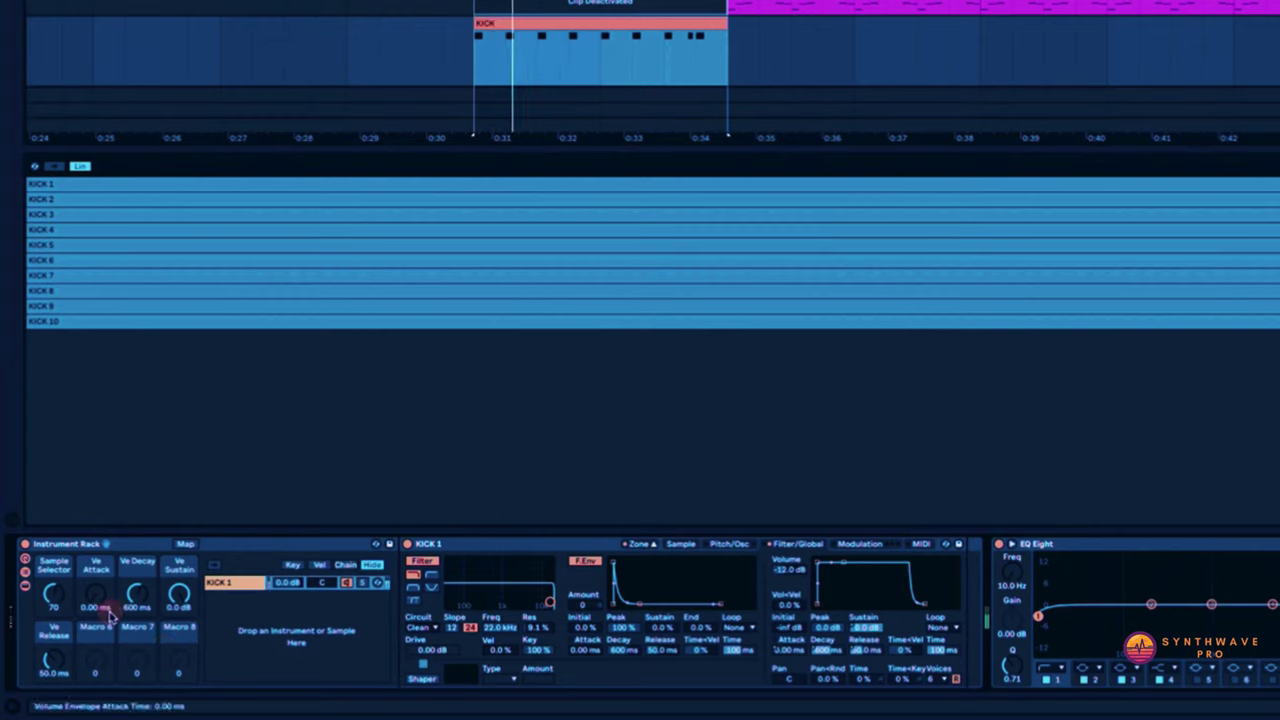
drag(92, 598, 178, 608)
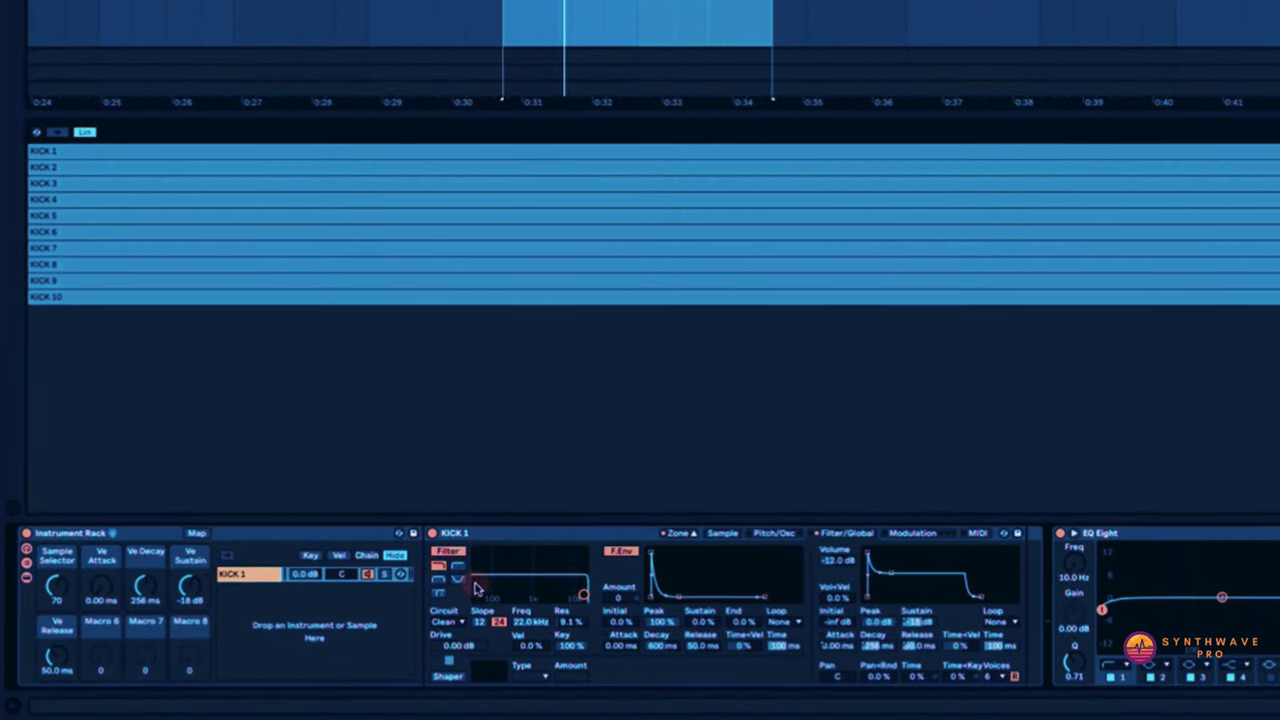
Map Sampler Transpose and output Volume to rack macros, setting the Volume macro around −12.2 dB.
click(776, 533)
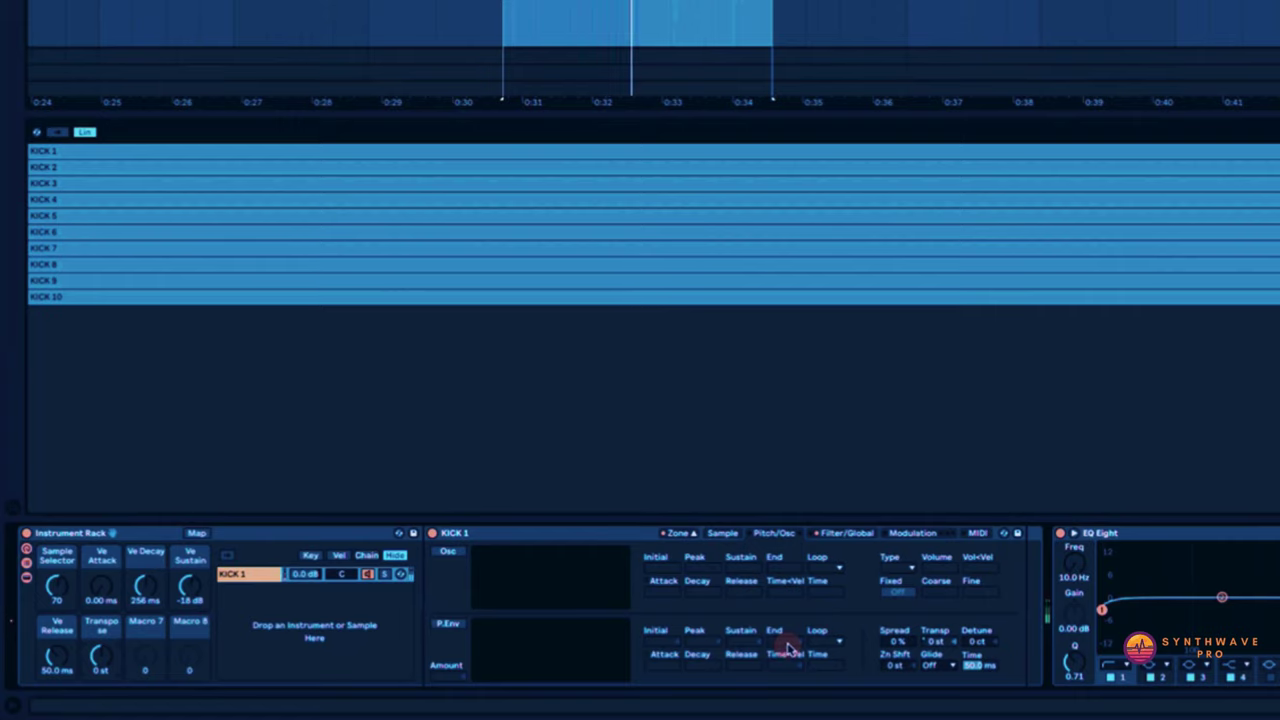
click(865, 534)
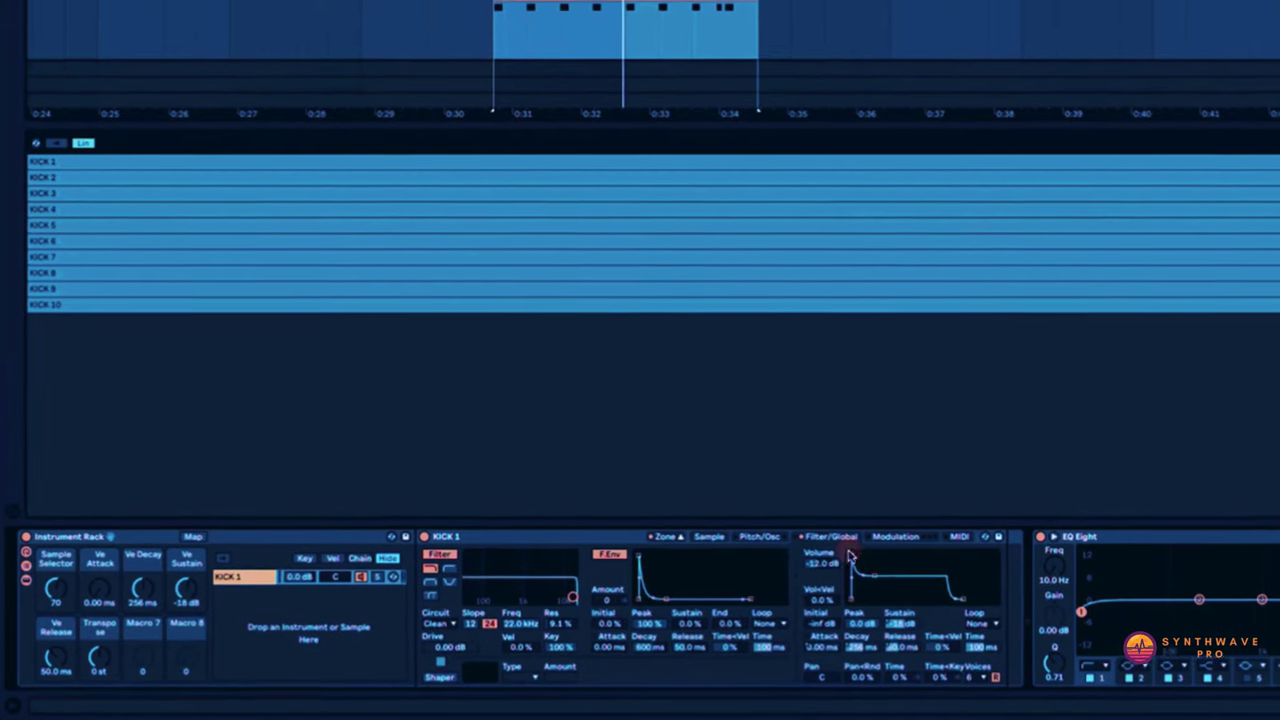
right_click(845, 561)
click(857, 544)
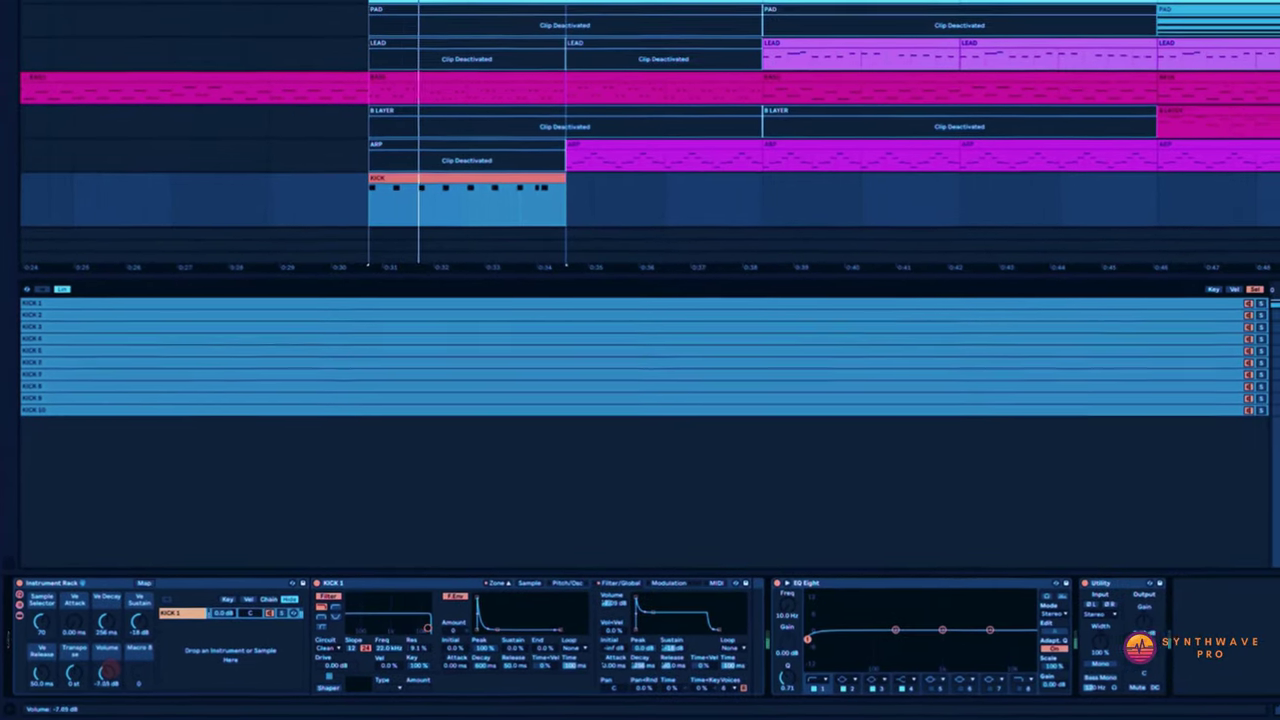
drag(137, 660, 101, 690)
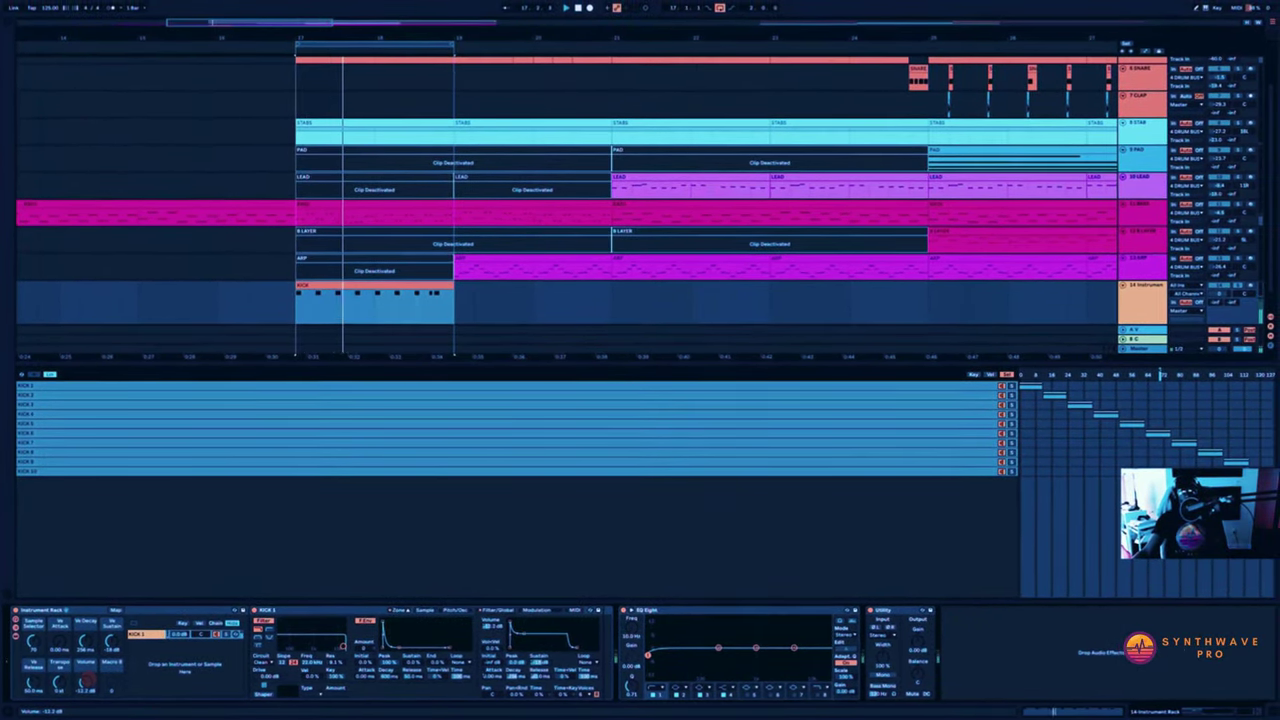
Select the original 5 KICK track to bring up its Linn Kick Complexe rack.
click(1226, 285)
scroll(1140, 296, up, 2)
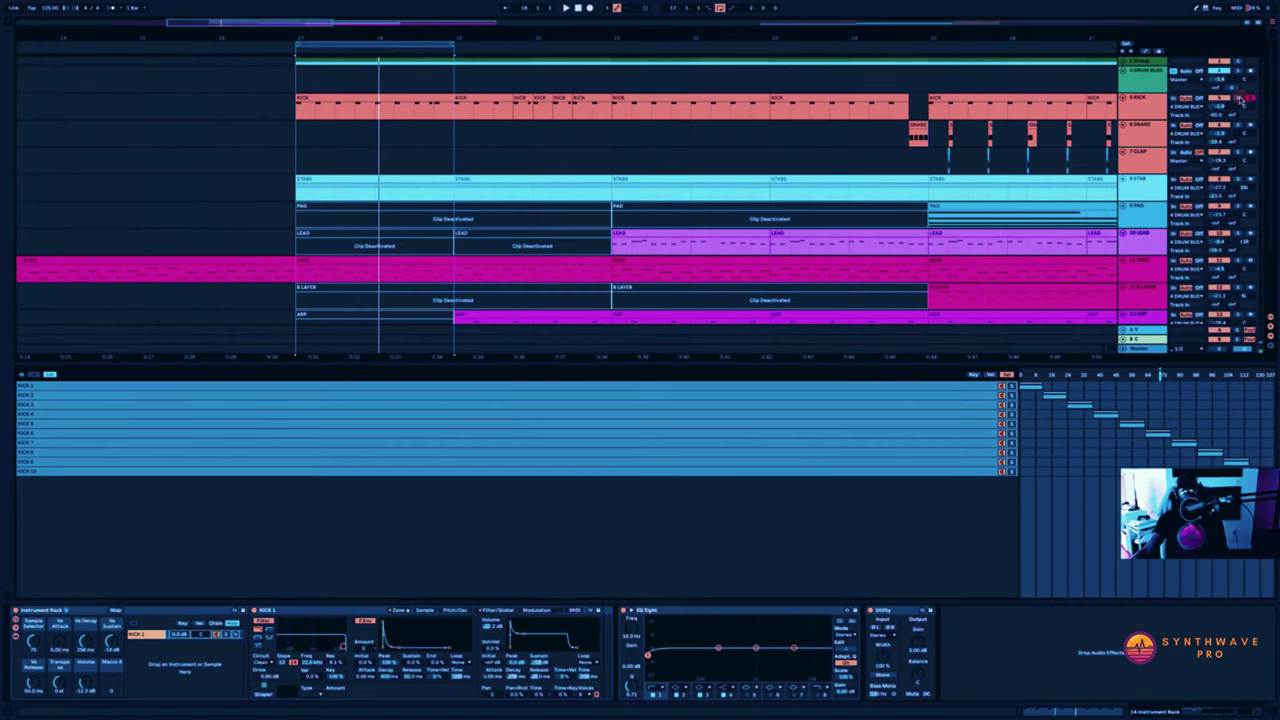
scroll(1150, 230, down, 3)
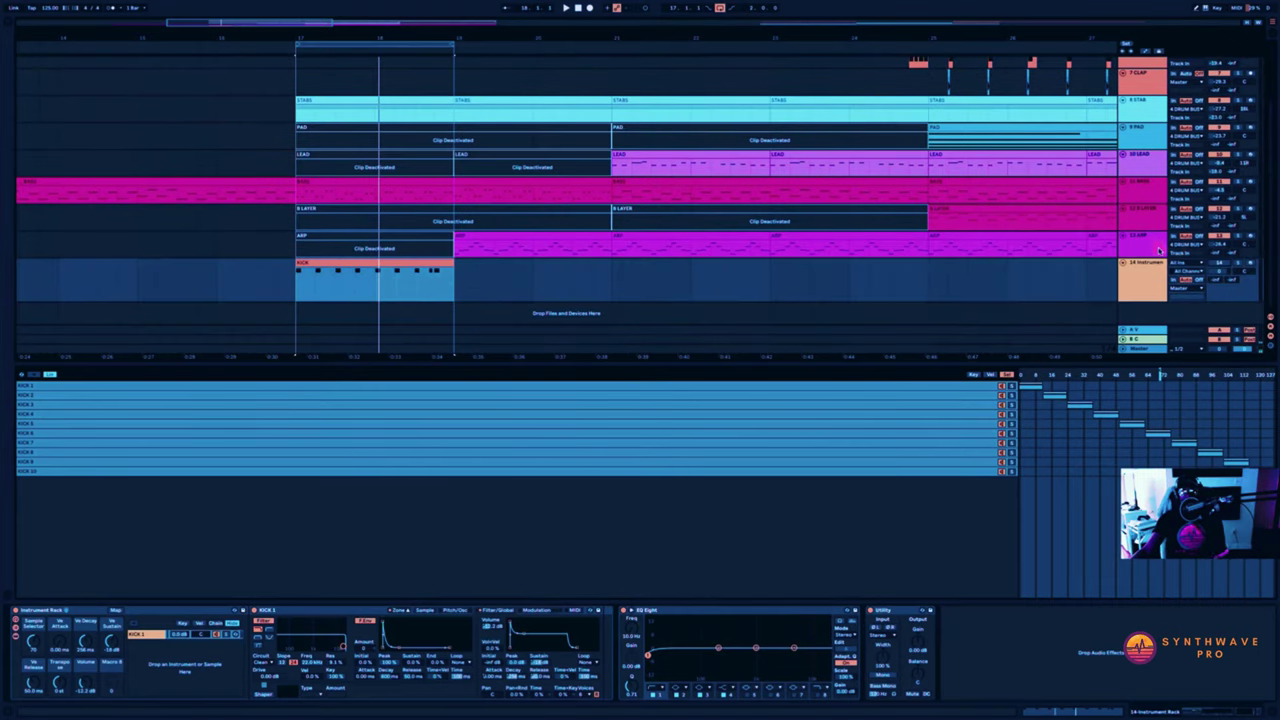
scroll(1160, 250, up, 3)
click(1183, 97)
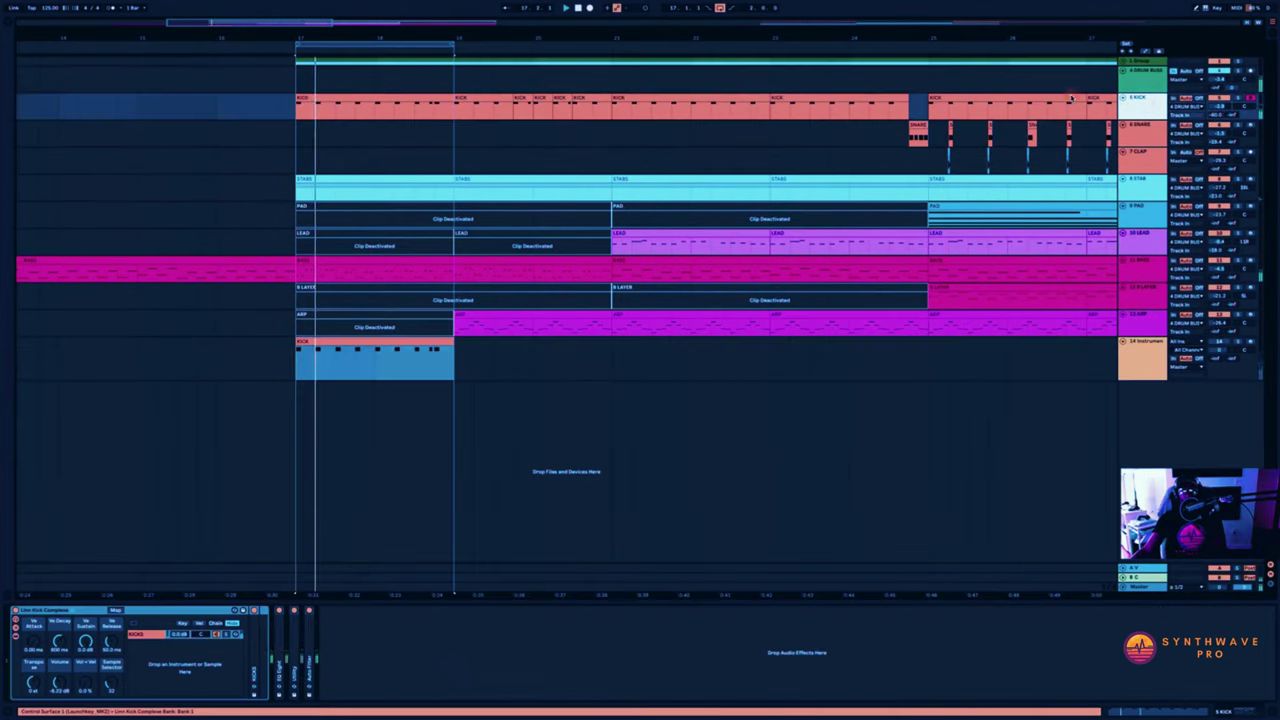
Extend the loop brace to bar 25 and set the Sample Selector to 37.
drag(455, 45, 928, 45)
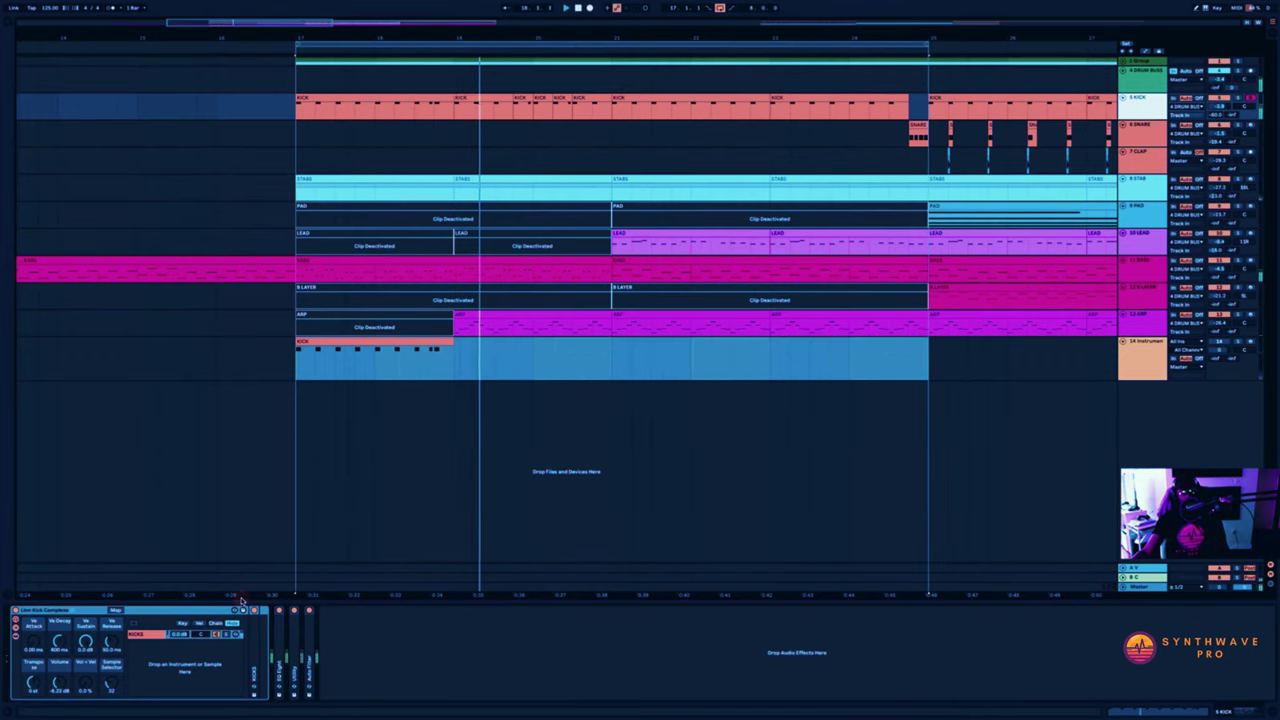
drag(112, 681, 112, 678)
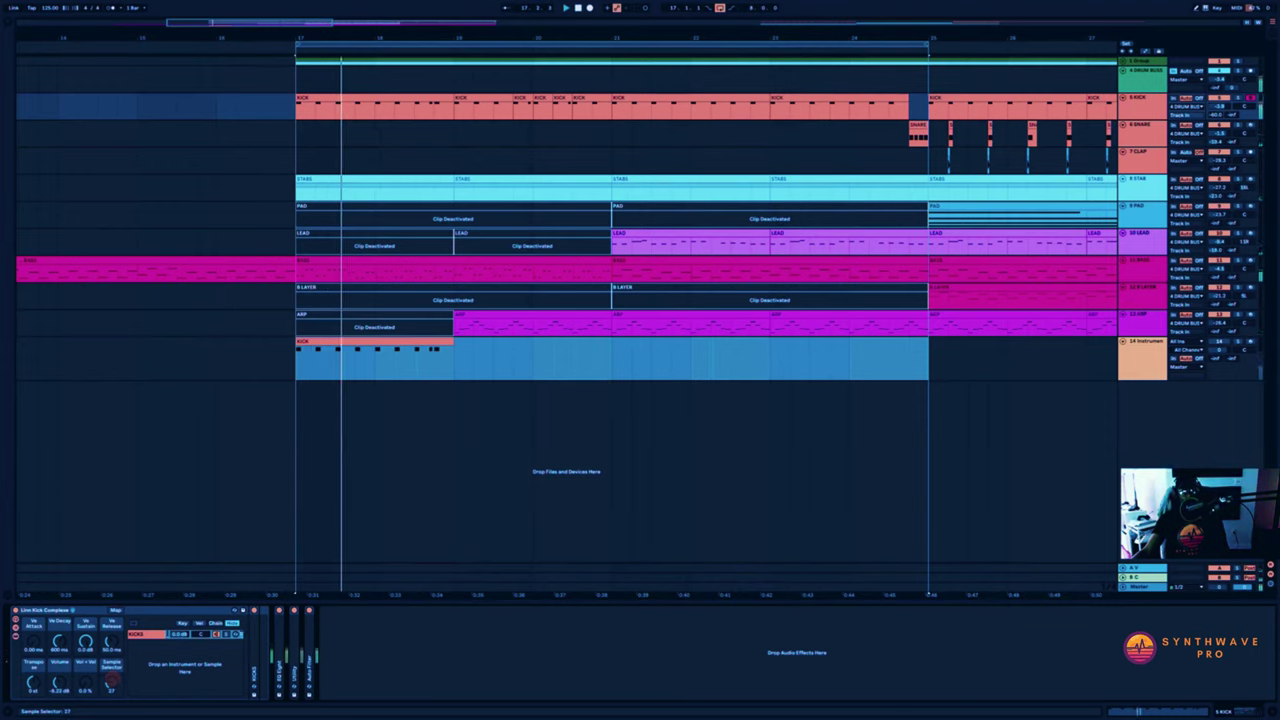
click(150, 613)
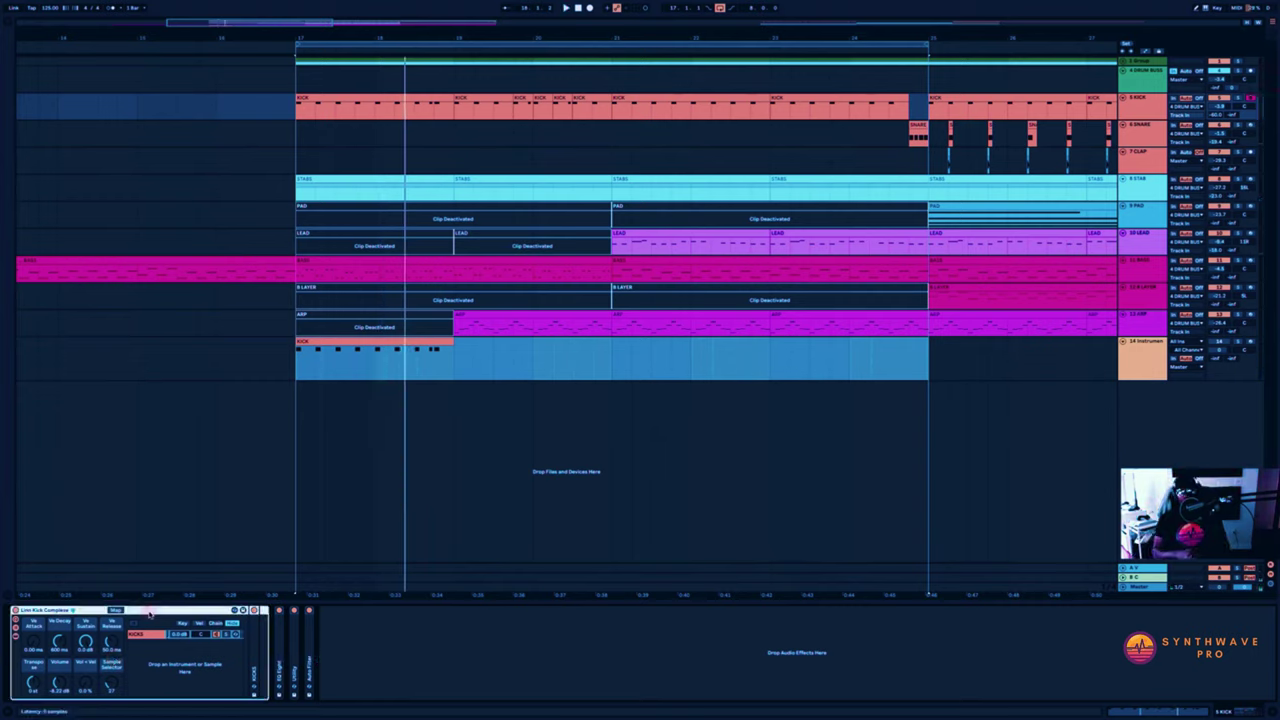